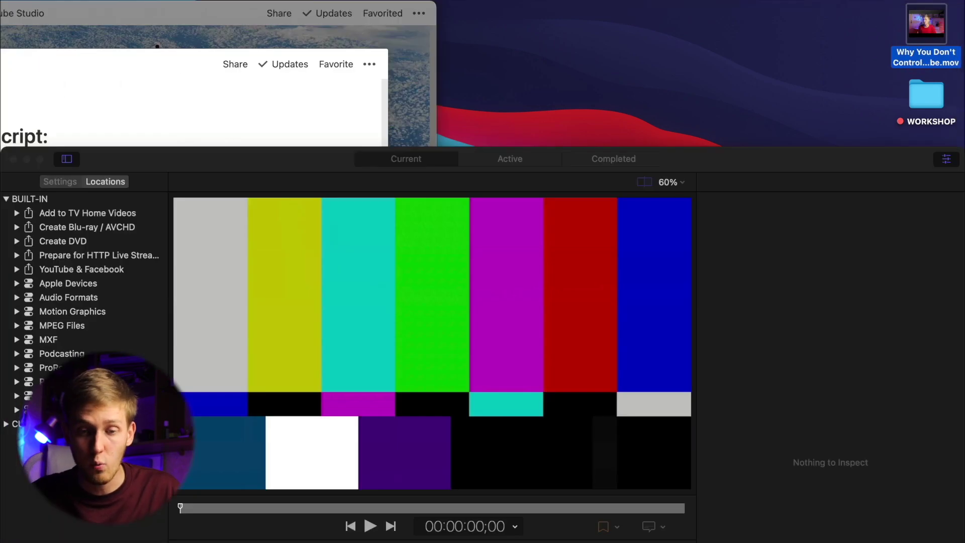
Add the video file Why You Don't Control YouTube.mov from the desktop to the batch, keeping its batch name.
drag(926, 23, 538, 455)
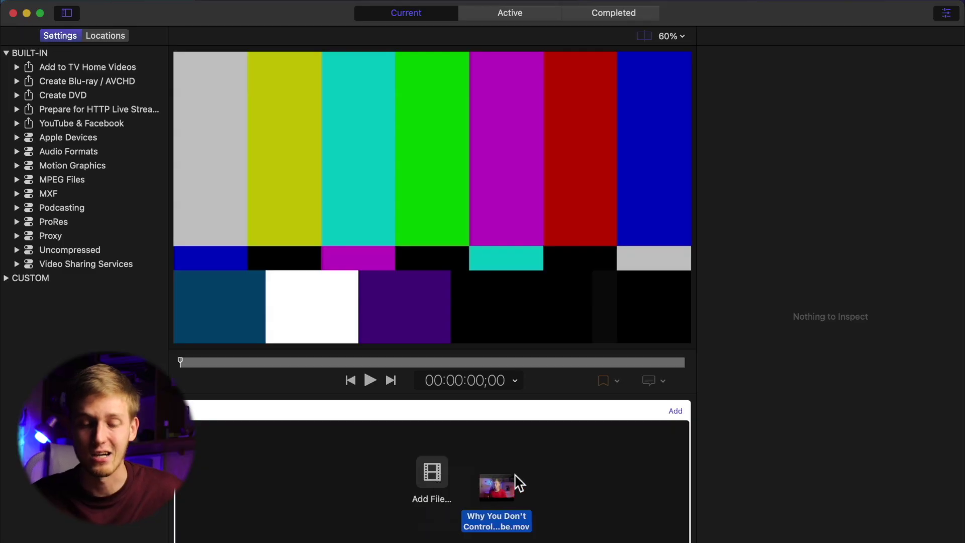
drag(520, 483, 452, 484)
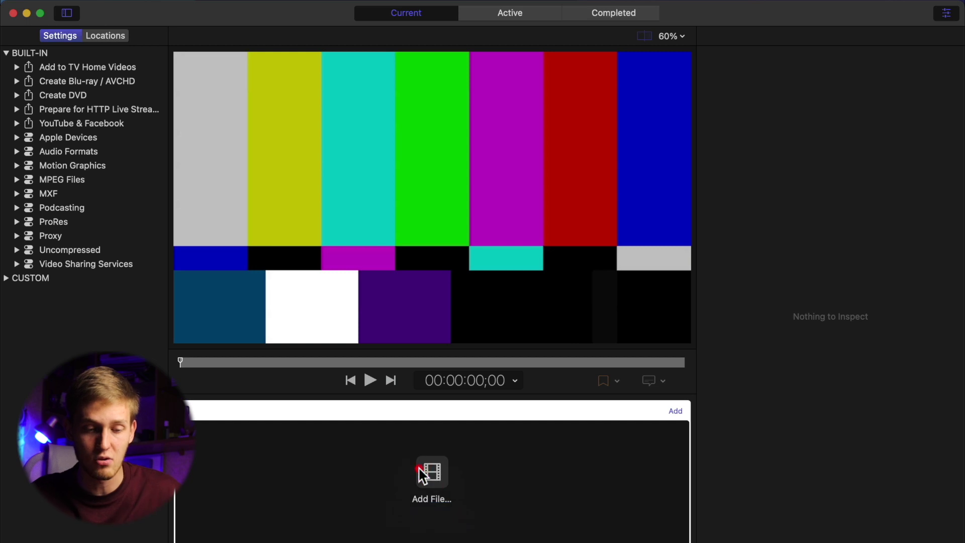
click(310, 425)
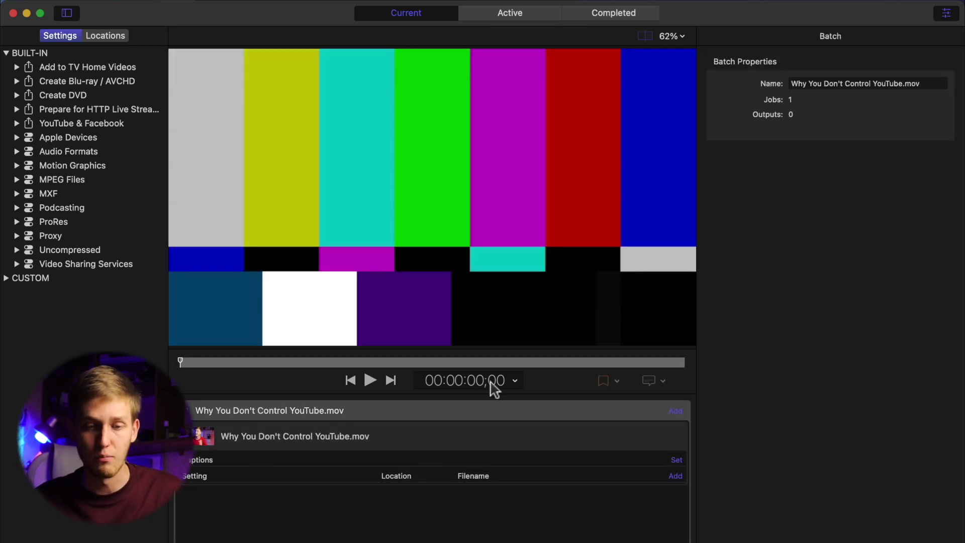
click(918, 80)
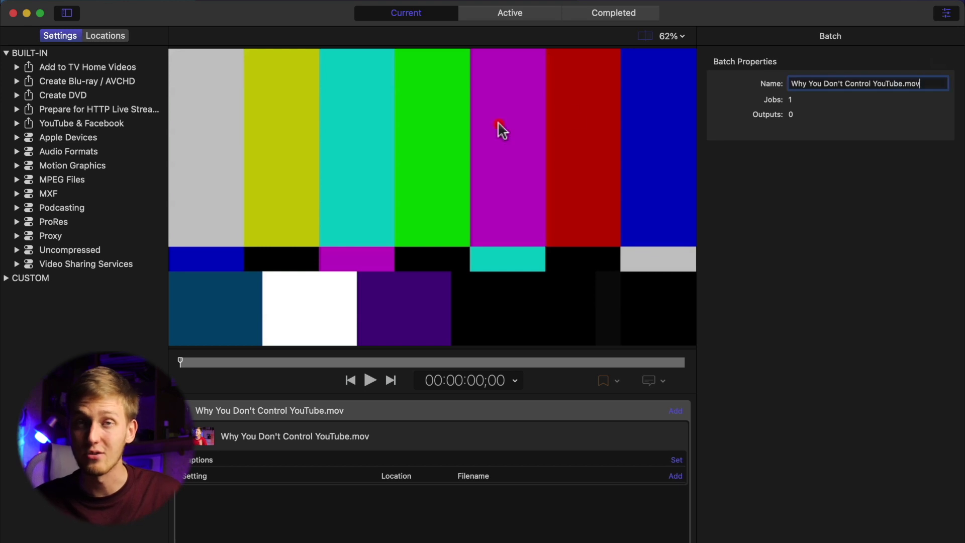
key(Return)
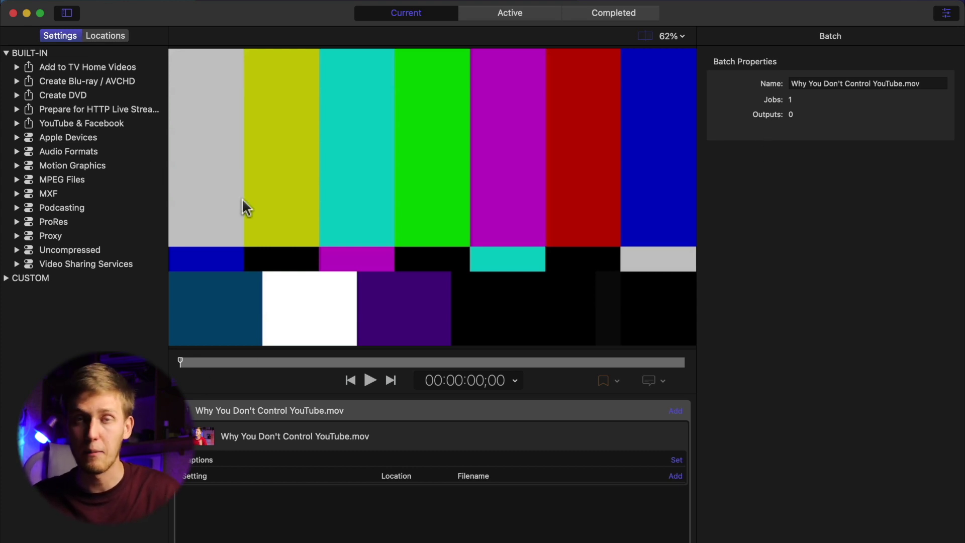
Select the Why You Don't Control YouTube.mov job and examine its timing, file, video and audio properties.
click(389, 445)
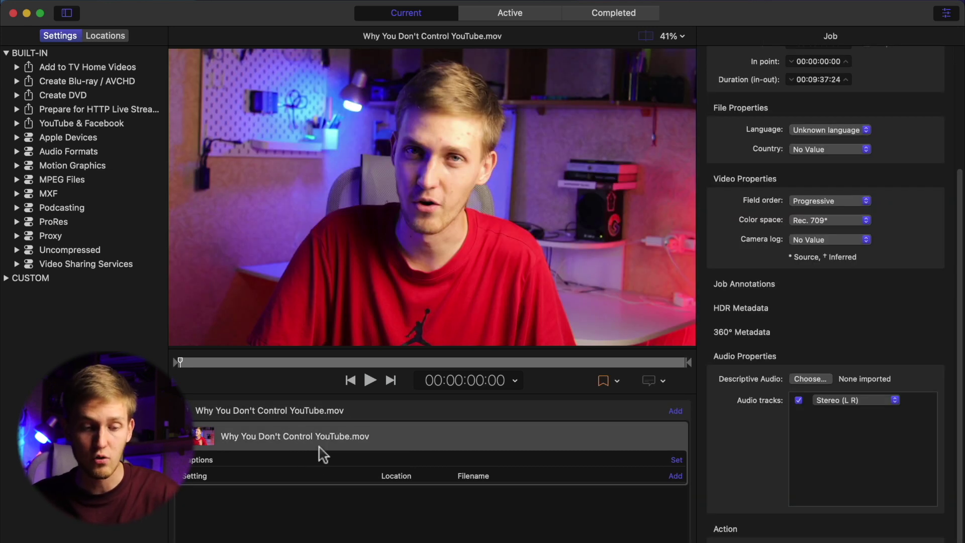
scroll(922, 201, up, 5)
scroll(921, 201, down, 5)
scroll(921, 201, up, 3)
scroll(921, 201, up, 3)
scroll(922, 201, down, 5)
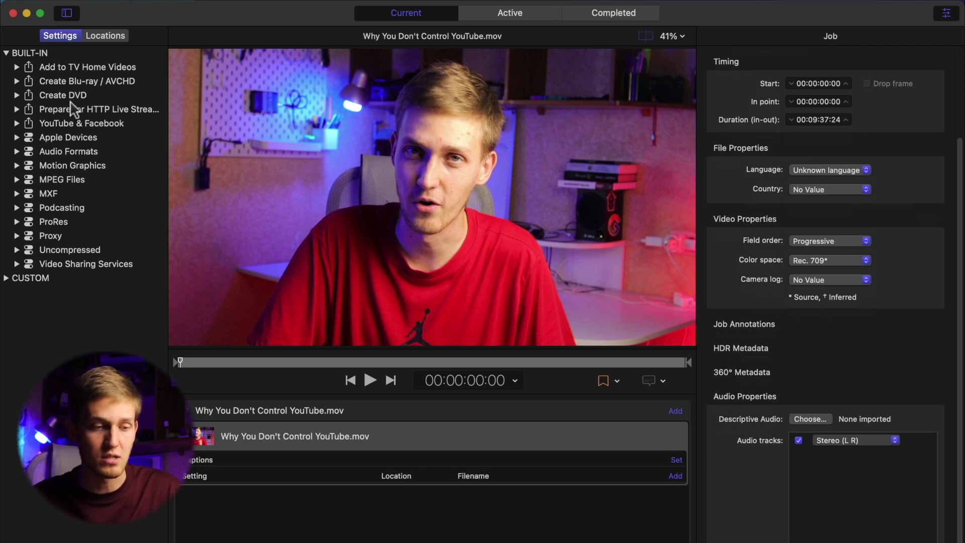
Look through the built-in and custom groups of encoding settings.
click(7, 53)
click(7, 53)
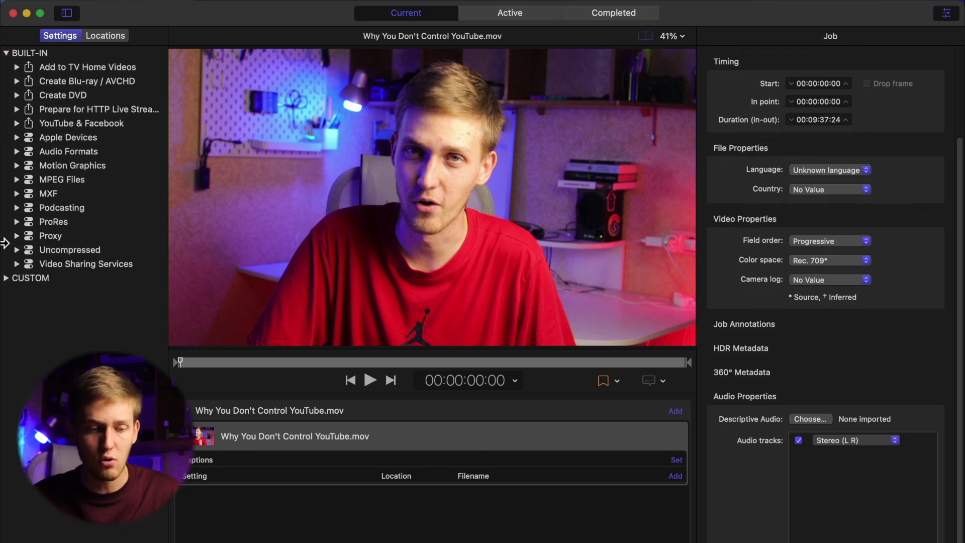
click(7, 278)
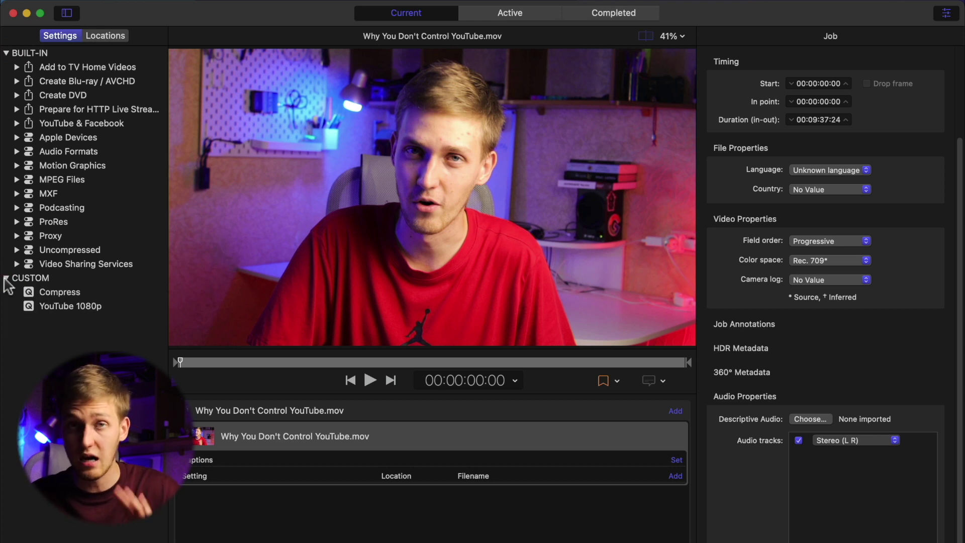
click(7, 278)
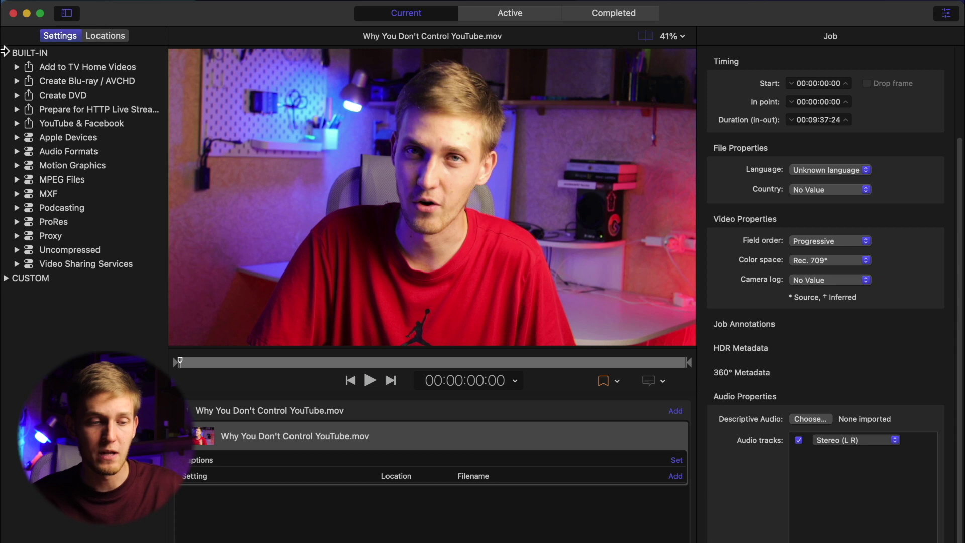
click(6, 53)
click(6, 52)
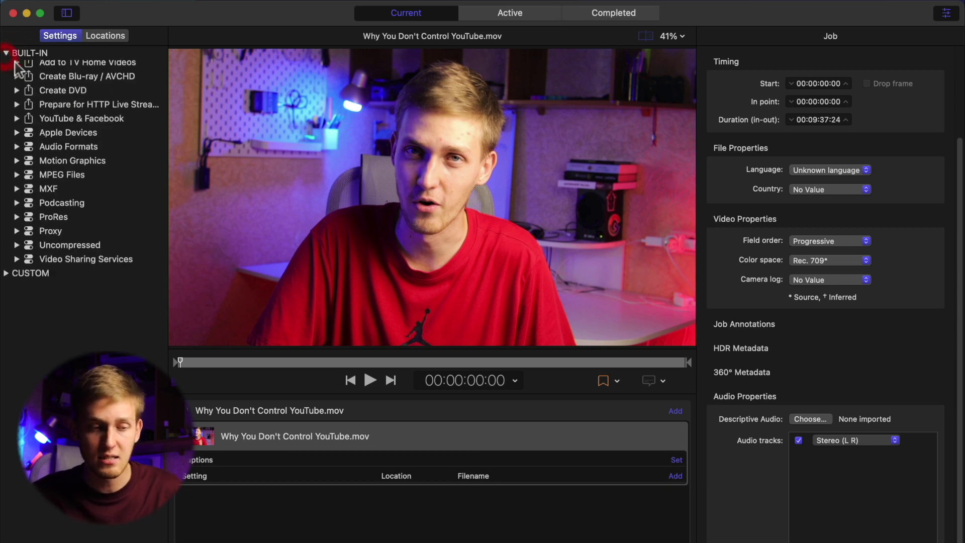
Apply the built-in MP3 audio format setting to the Why You Don't Control YouTube.mov job.
click(17, 151)
click(63, 263)
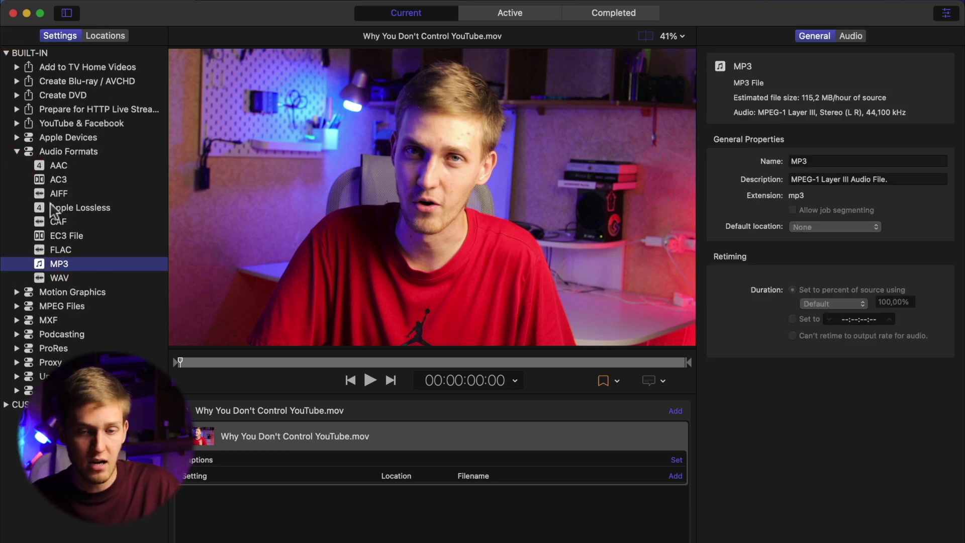
click(52, 207)
click(53, 165)
click(59, 265)
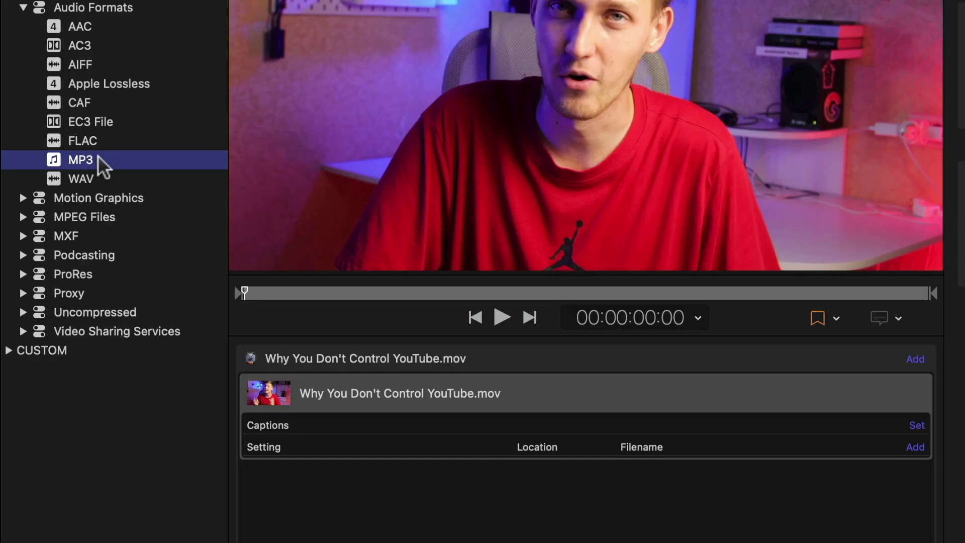
drag(98, 157, 444, 432)
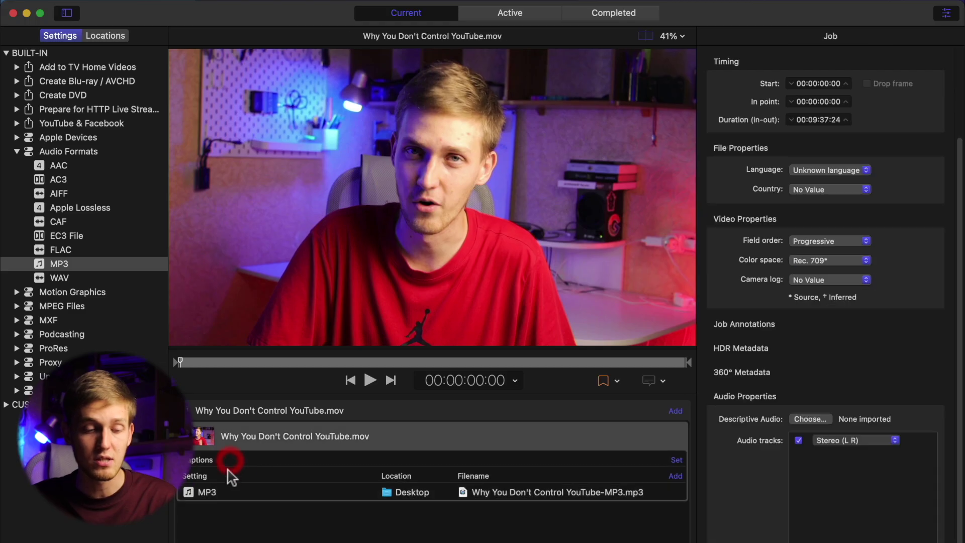
Reduce the audio data rate of the job's MP3 output to about half.
click(215, 495)
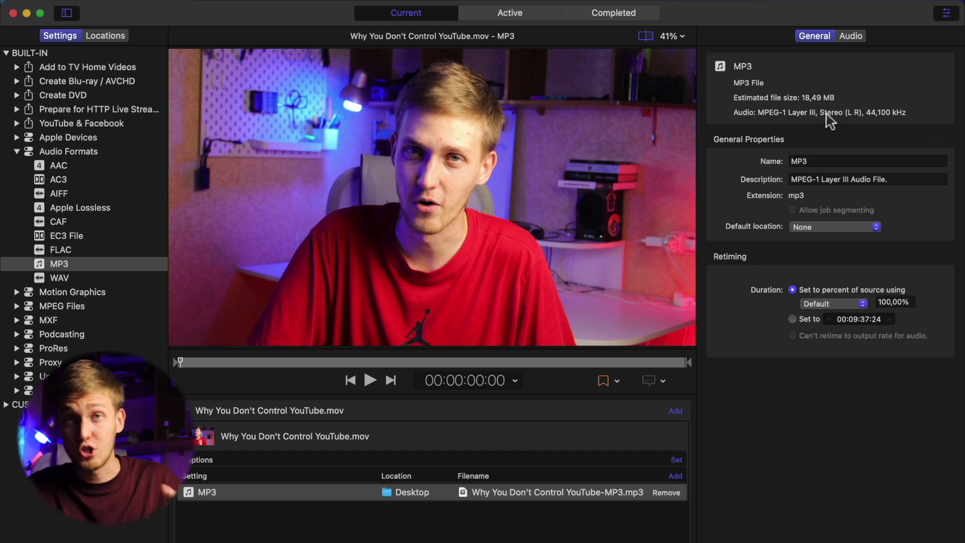
click(853, 40)
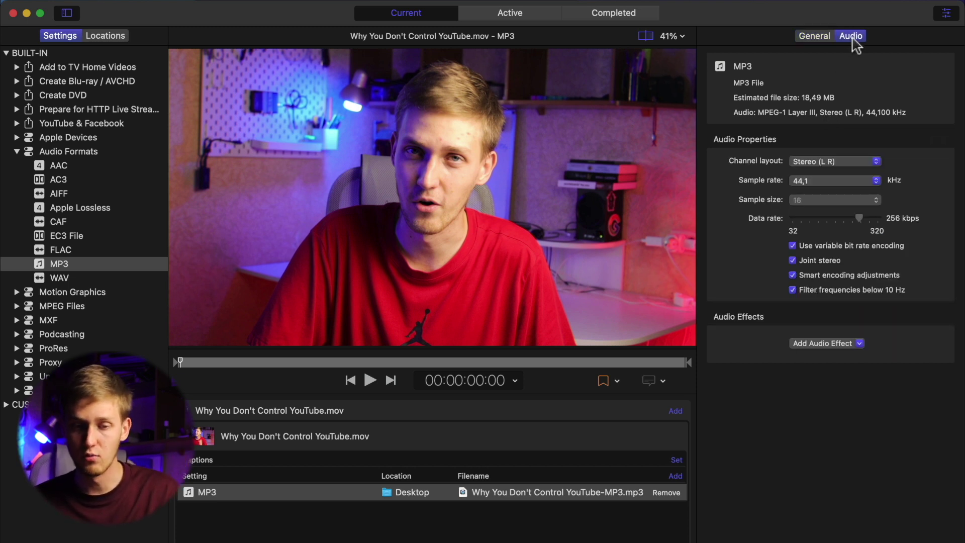
drag(858, 220, 824, 220)
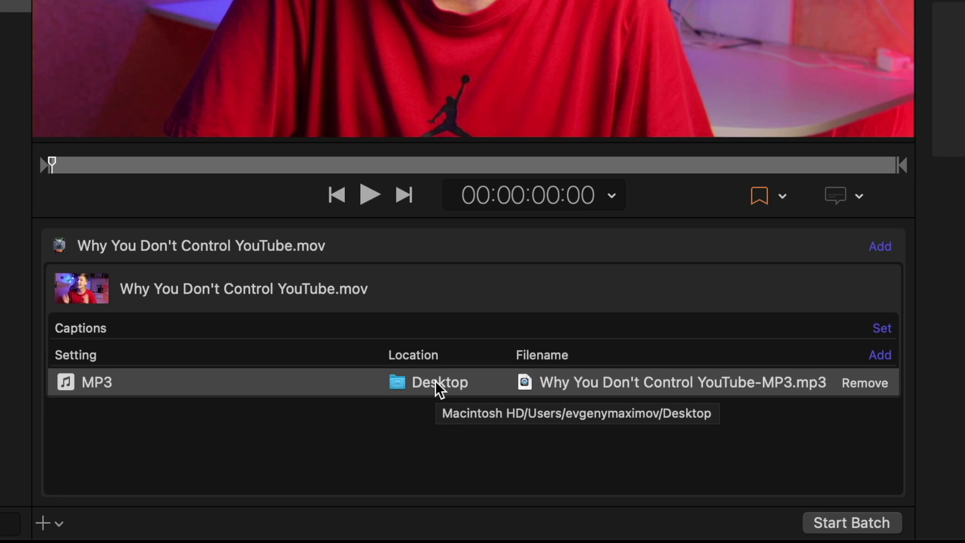
Set the MP3 output's save location to the EXPORT folder.
right_click(435, 380)
mouse_move(655, 479)
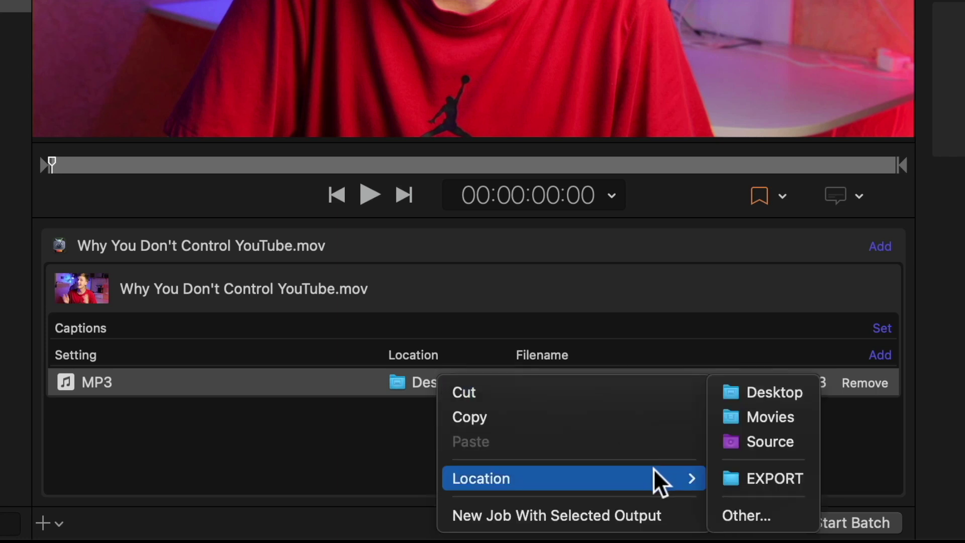
click(771, 479)
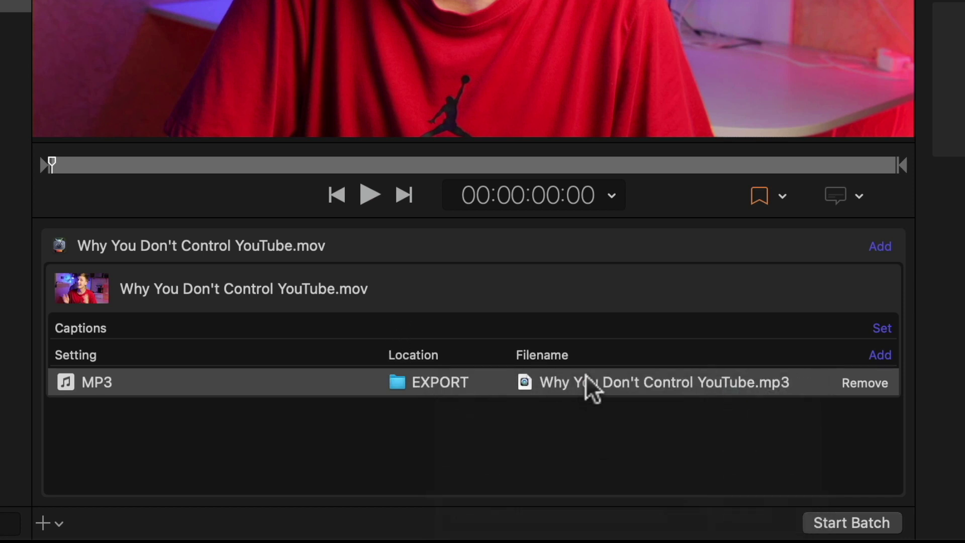
Rename the MP3 output file as "mp3 version".
click(608, 415)
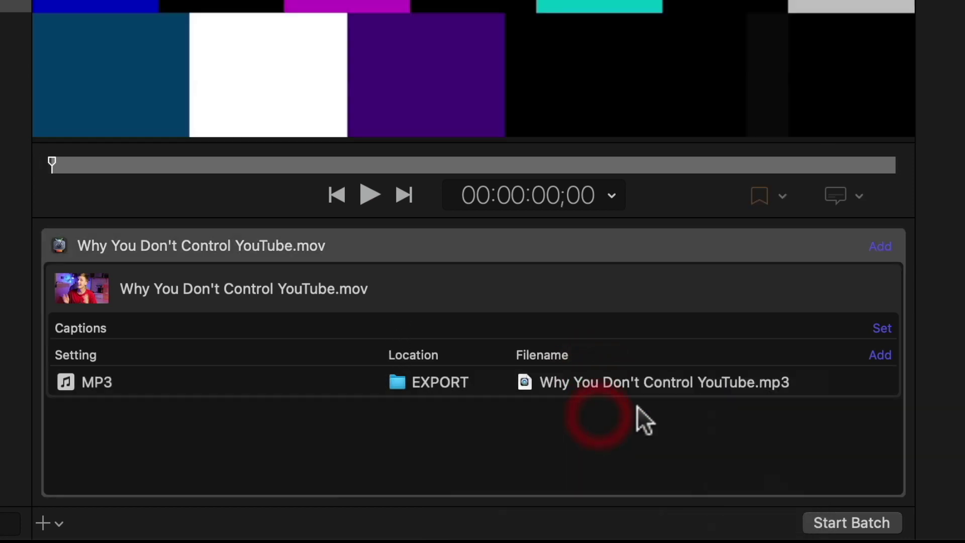
double_click(642, 381)
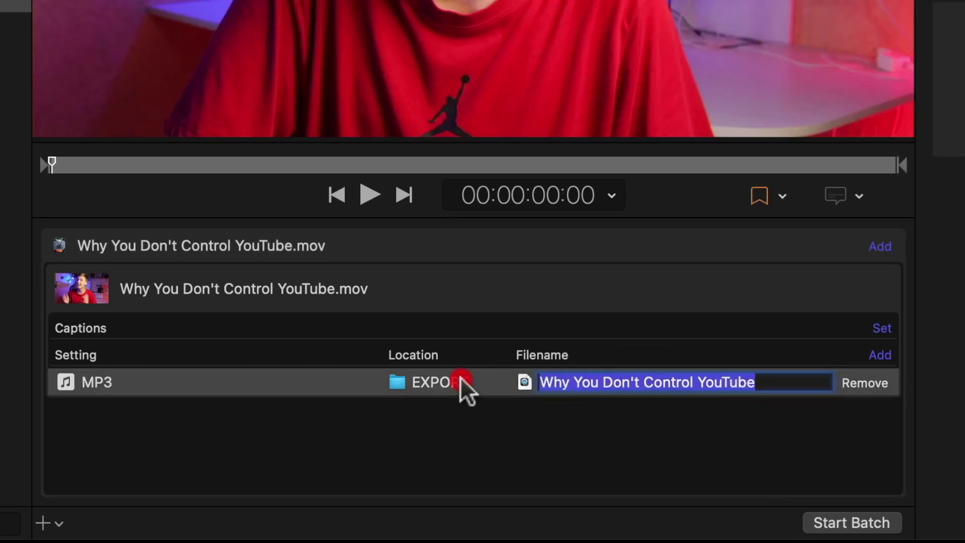
text(mp3 )
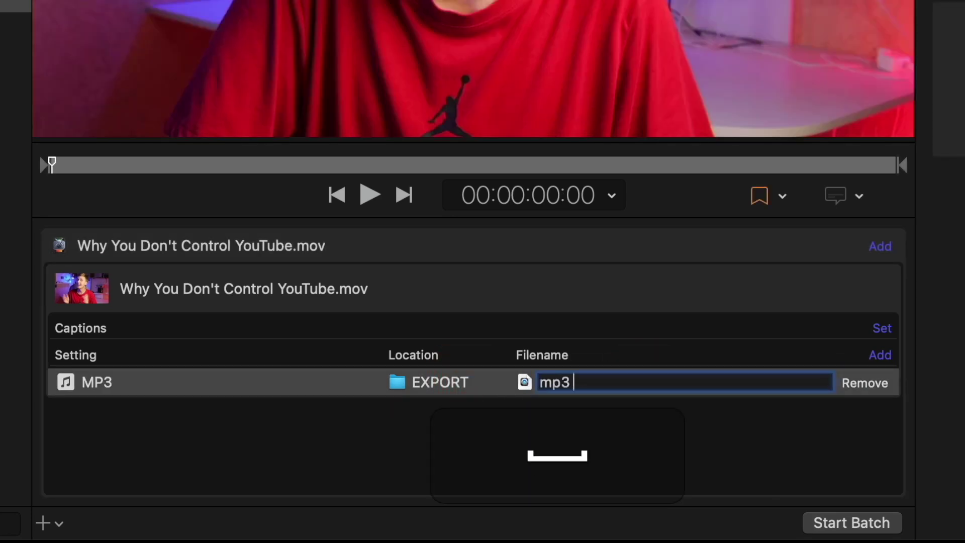
text(versi)
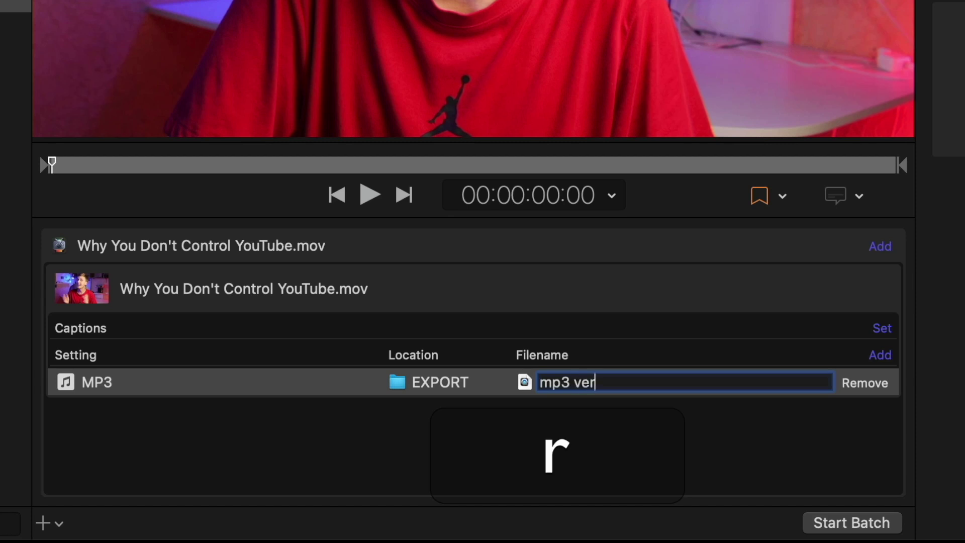
text(on)
key(Return)
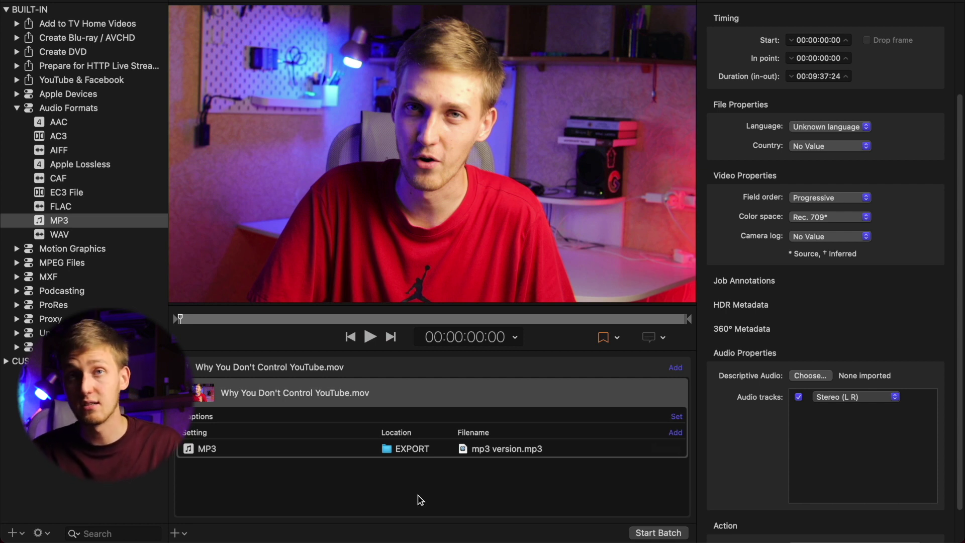
Add the H264 Proxy half size setting from the built-in proxy presets as a second output of the job.
click(17, 320)
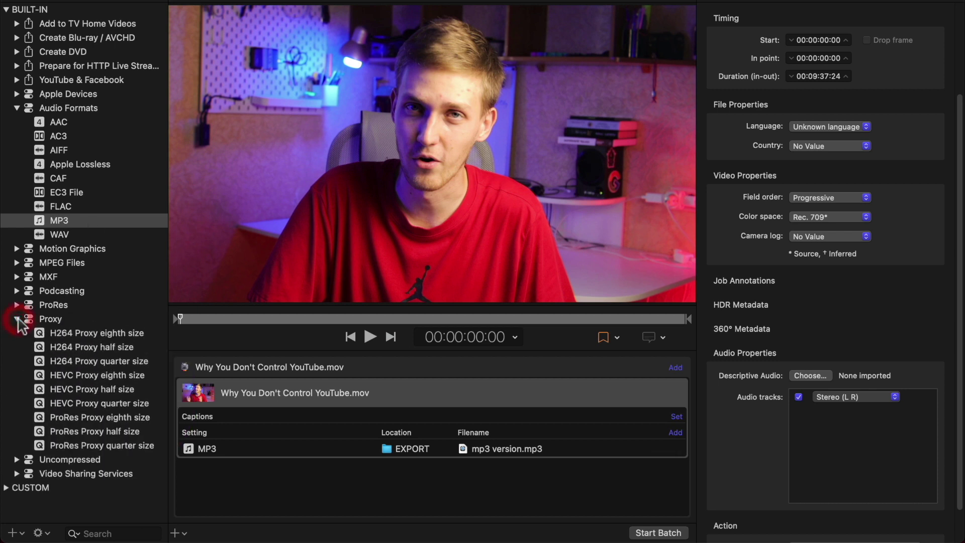
click(120, 332)
click(122, 347)
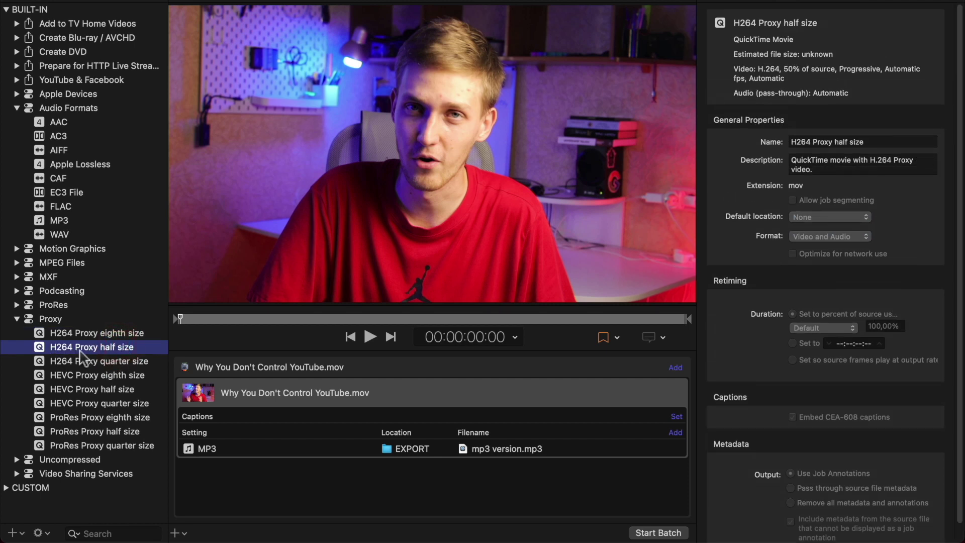
drag(61, 348, 375, 413)
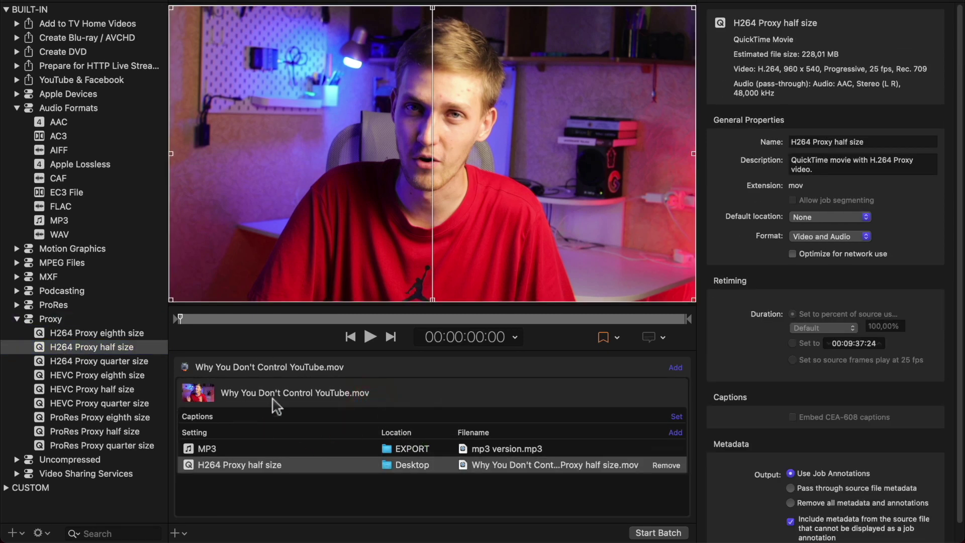
click(324, 496)
click(274, 467)
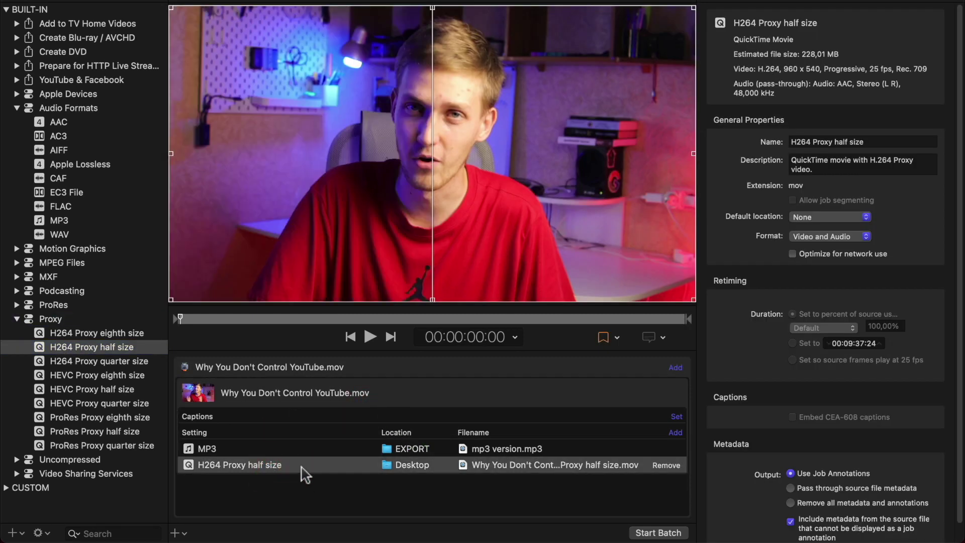
Compare the MP3 and H264 Proxy half size outputs and examine the proxy's video, cropping and quality properties.
click(252, 456)
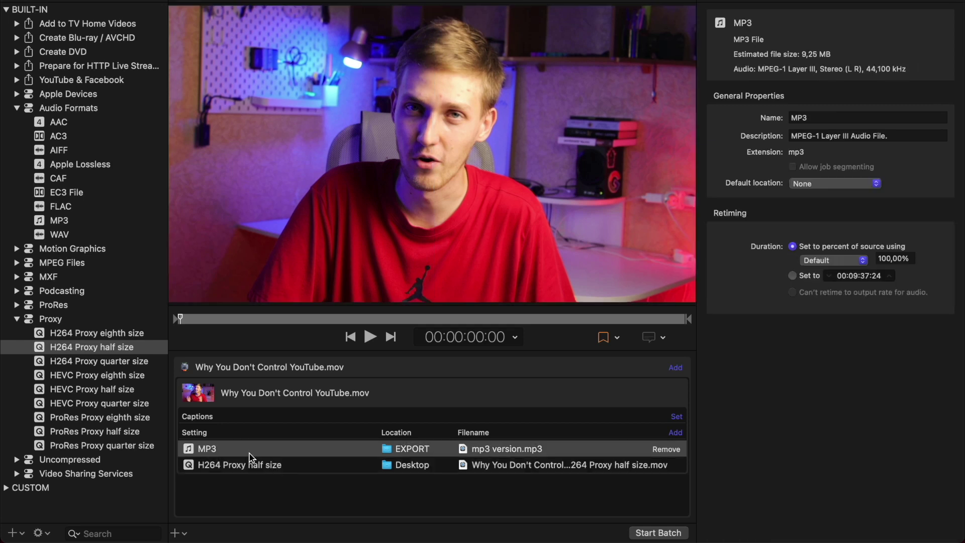
click(278, 482)
click(280, 467)
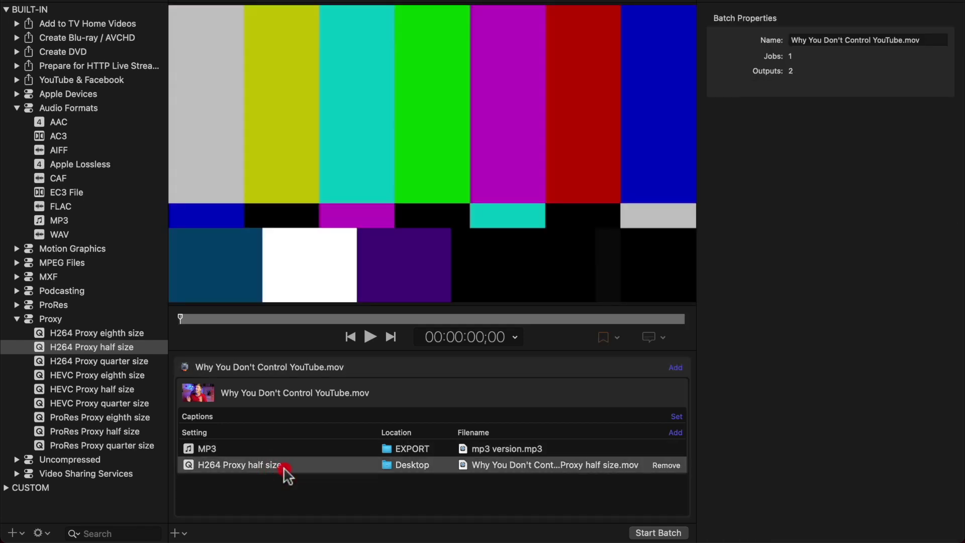
click(362, 448)
click(358, 467)
scroll(854, 61, down, 10)
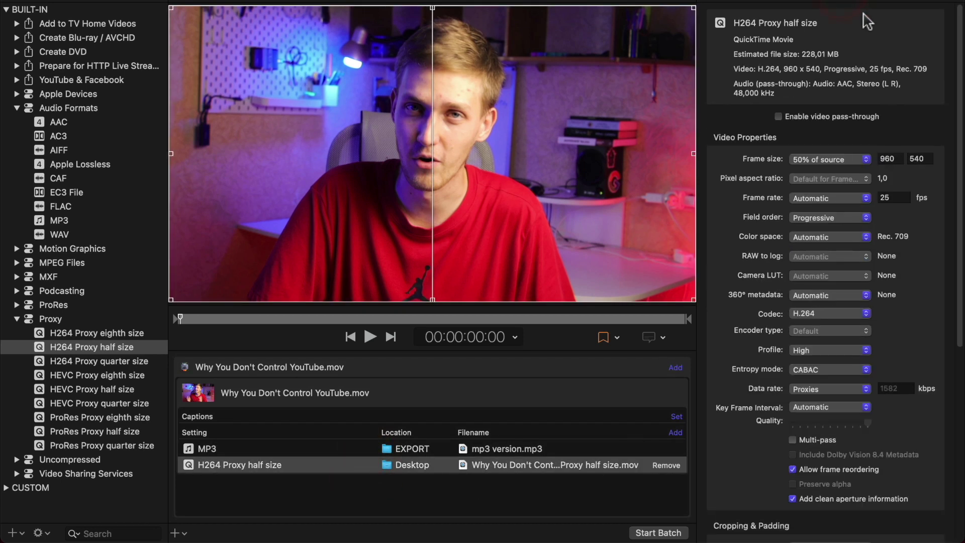
scroll(910, 158, up, 7)
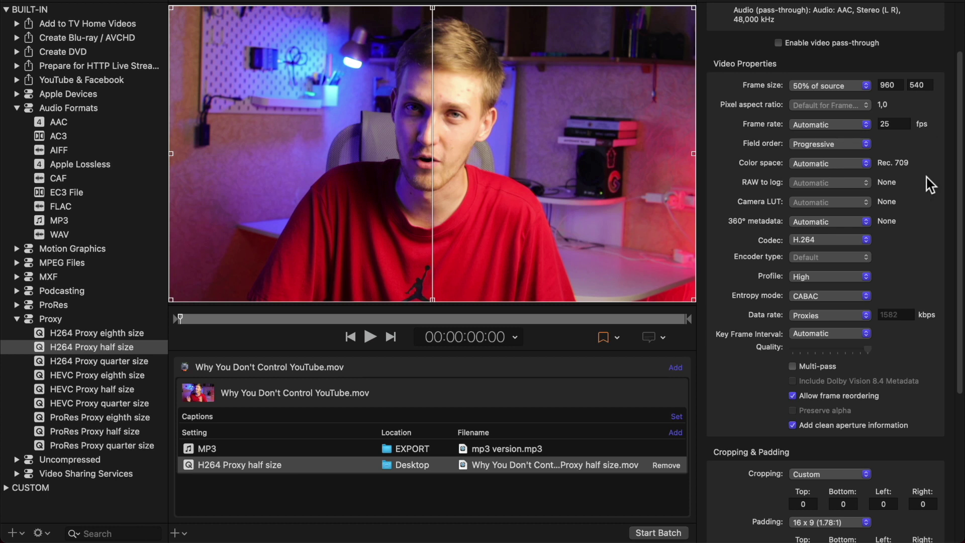
scroll(855, 191, down, 5)
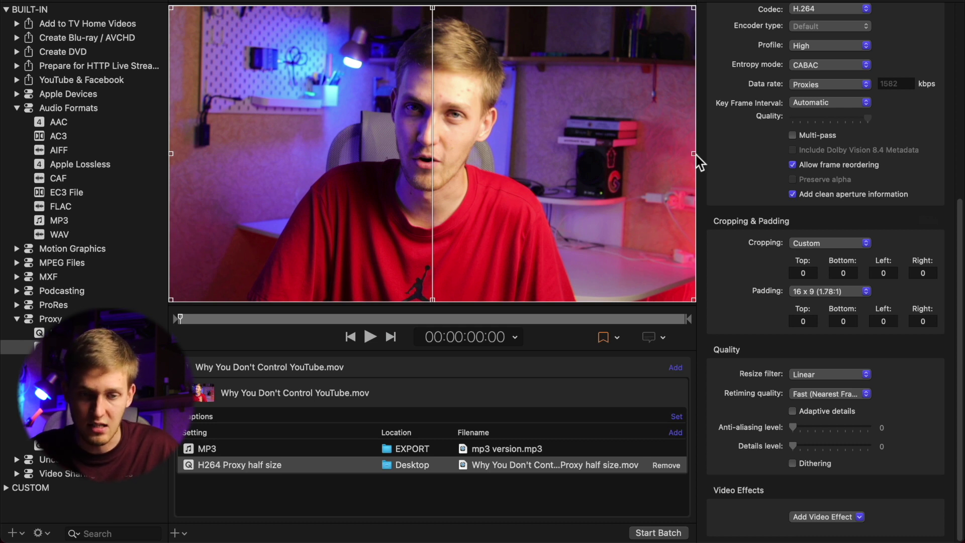
Try cropping away the right half of the H264 Proxy half size output's picture and undo the crop.
drag(695, 153, 433, 164)
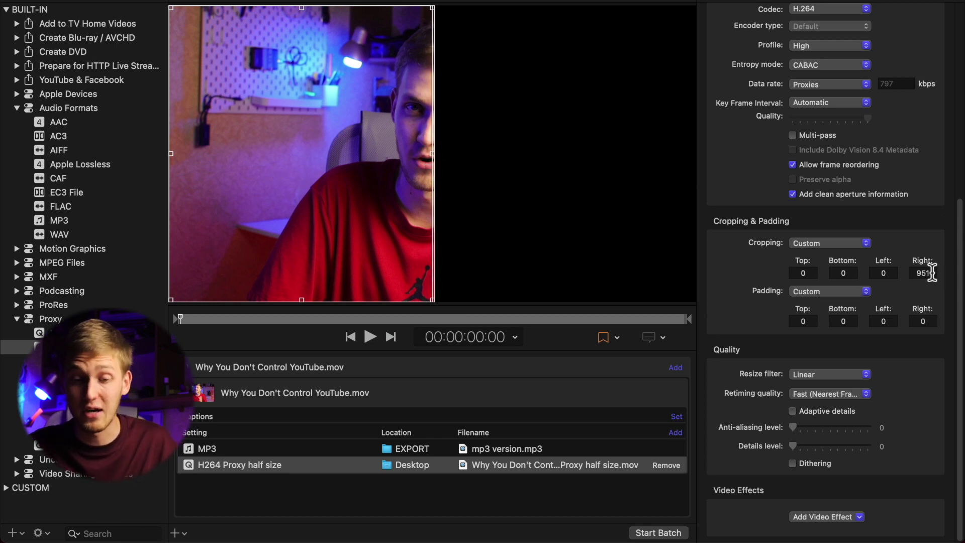
key(super+z)
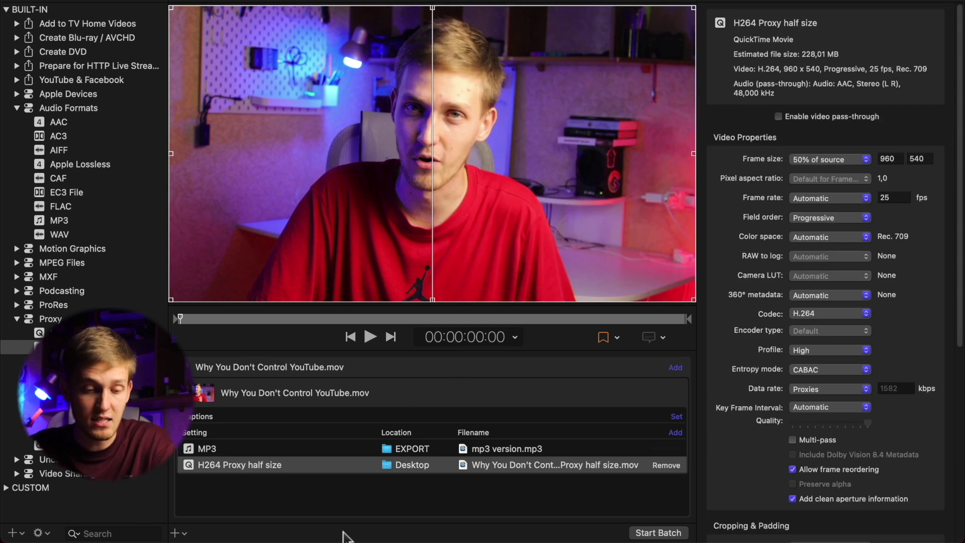
Set the save location of the H264 Proxy half size output to the EXPORT folder.
click(418, 478)
click(415, 471)
right_click(416, 472)
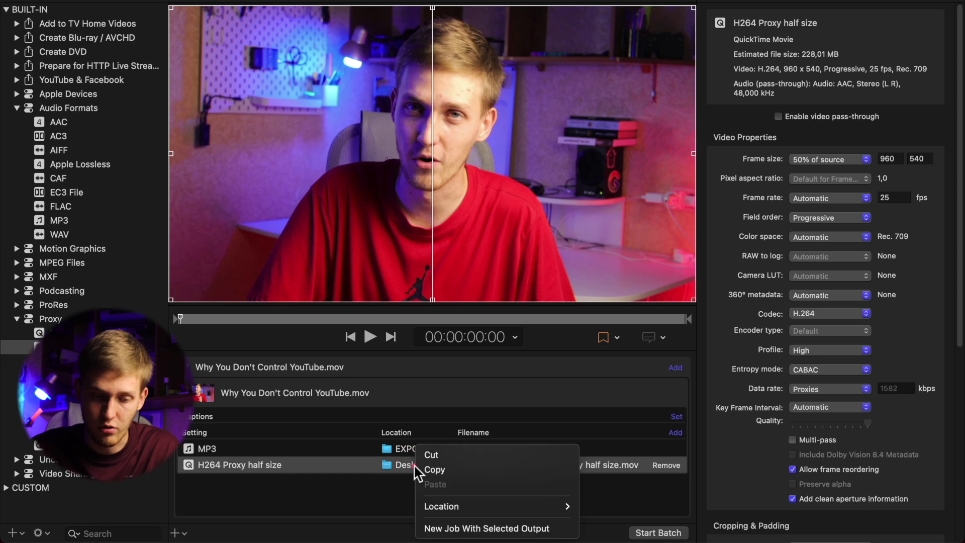
mouse_move(495, 508)
click(612, 507)
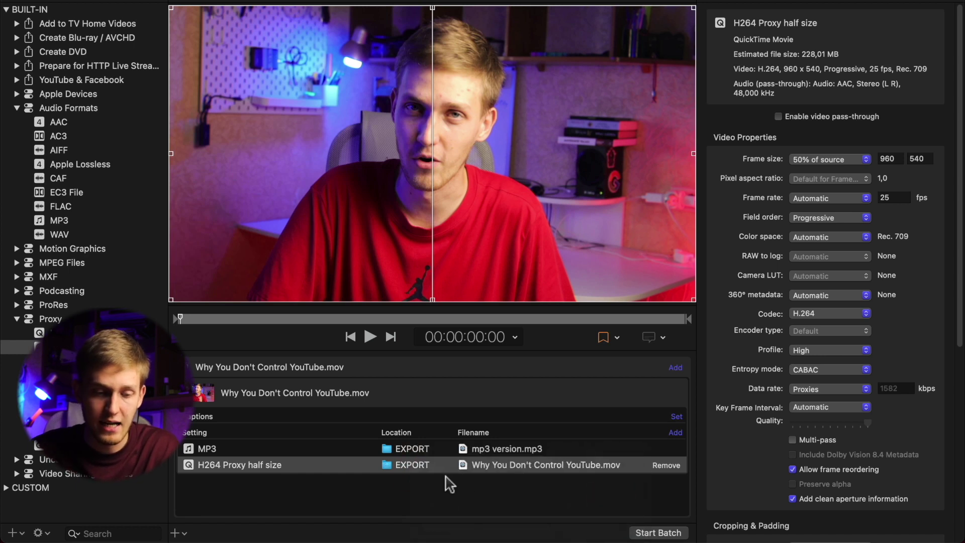
click(443, 482)
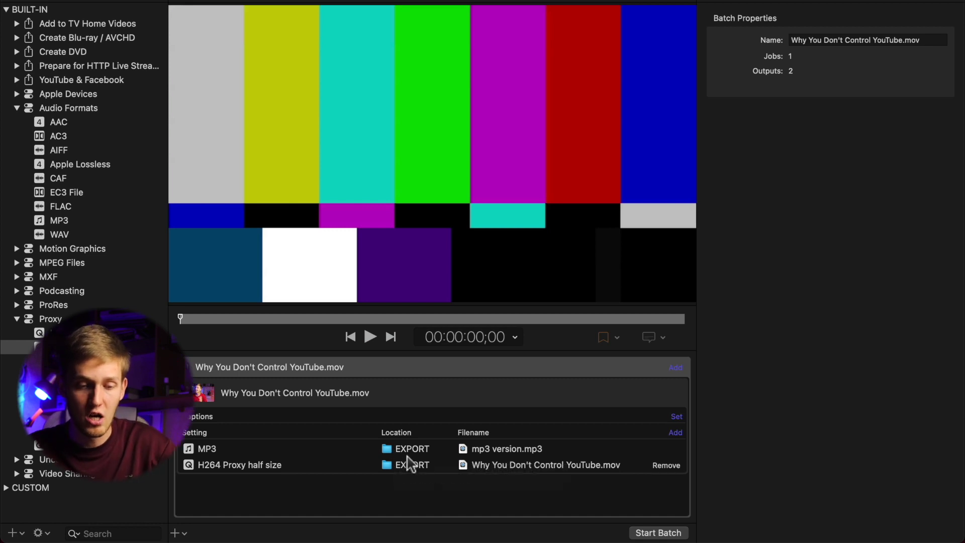
Set the save location for all outputs of the Why You Don't Control YouTube.mov job at once to EXPORT.
click(428, 404)
right_click(333, 410)
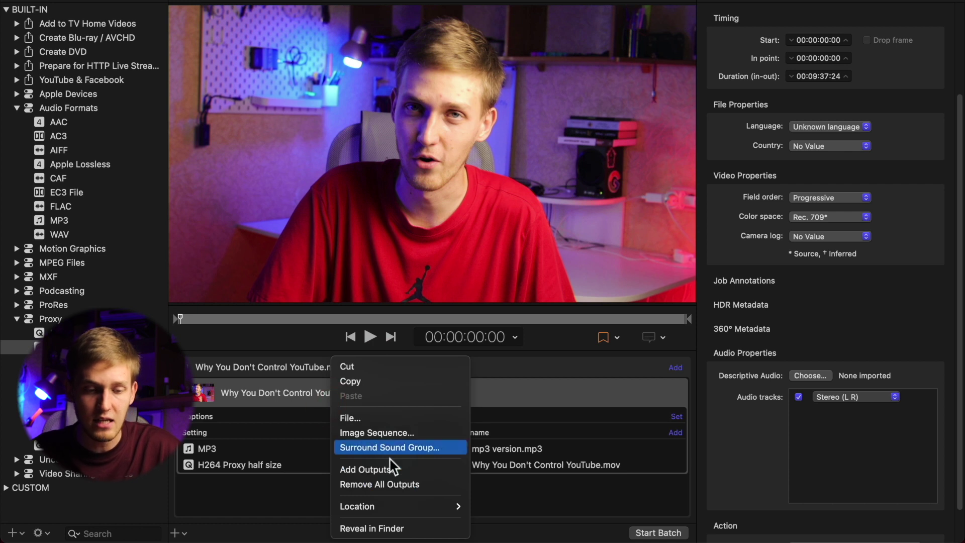
mouse_move(428, 506)
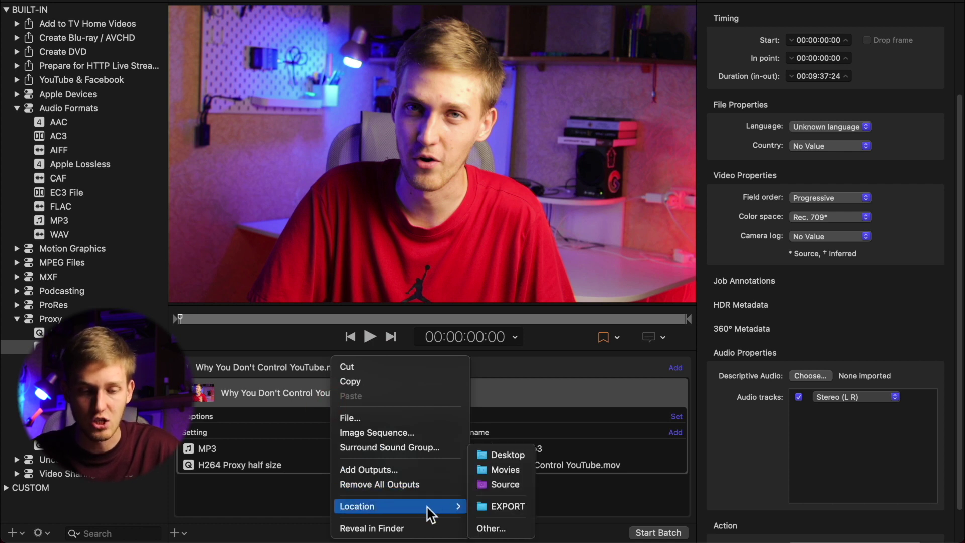
click(506, 469)
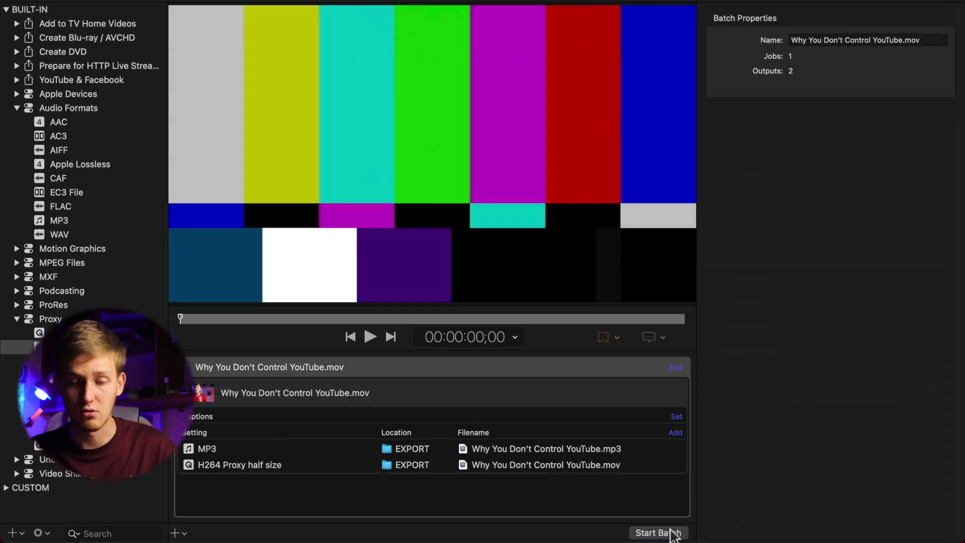
Start the batch and show the completed batches when it has been processed.
click(672, 532)
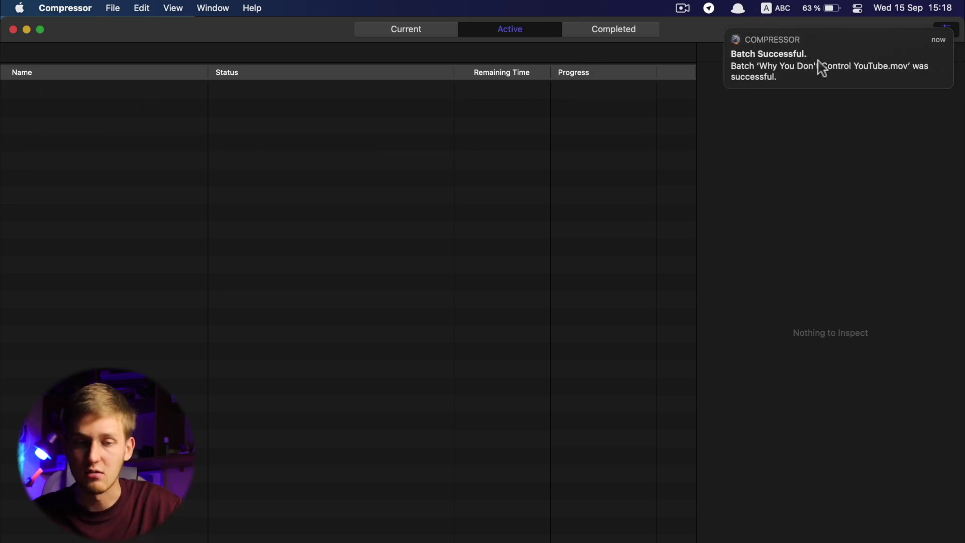
click(601, 33)
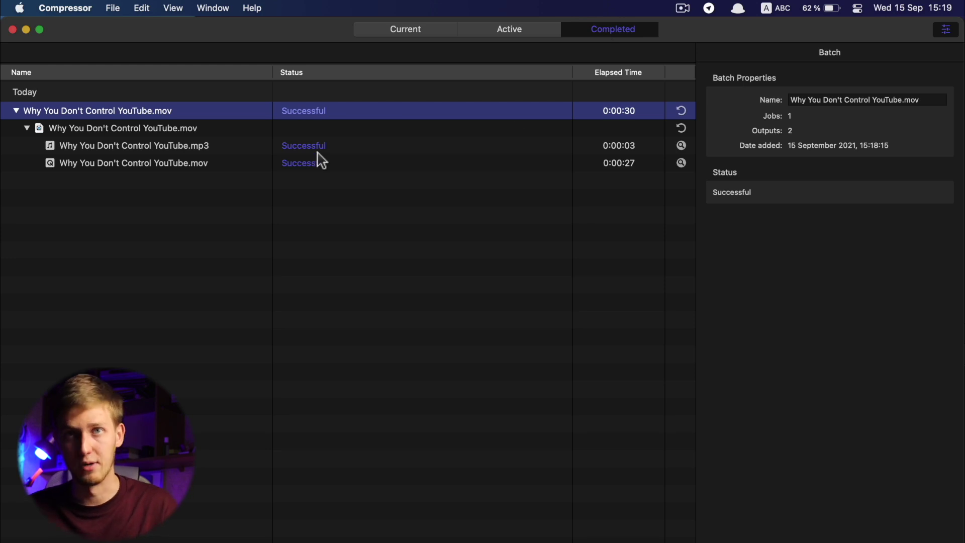
Inspect the completed MP3 and proxy outputs, reveal the proxy movie in Finder, and return to Compressor.
click(182, 149)
click(185, 164)
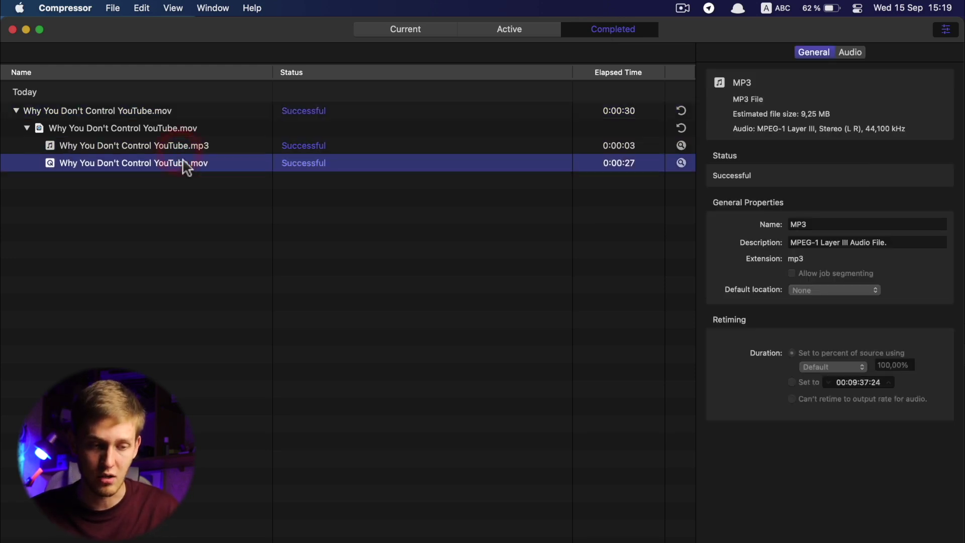
click(682, 164)
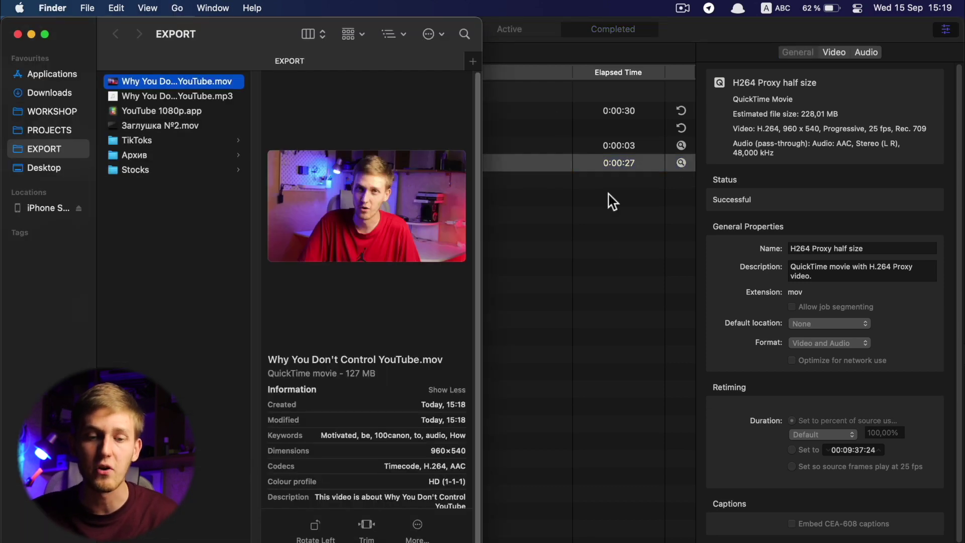
click(613, 201)
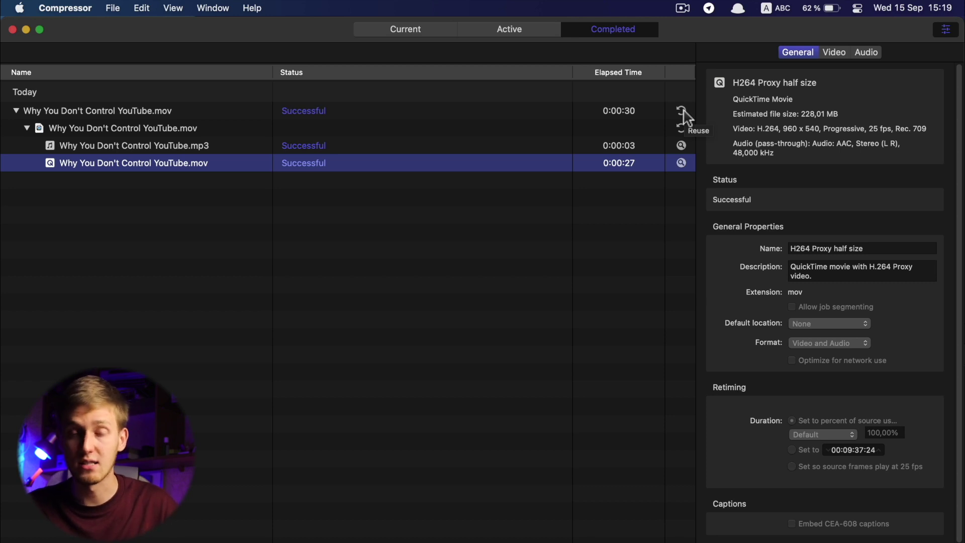
Reuse the completed batch with its outputs cleared and collapse the Audio Formats and Proxy setting groups.
click(685, 117)
click(497, 454)
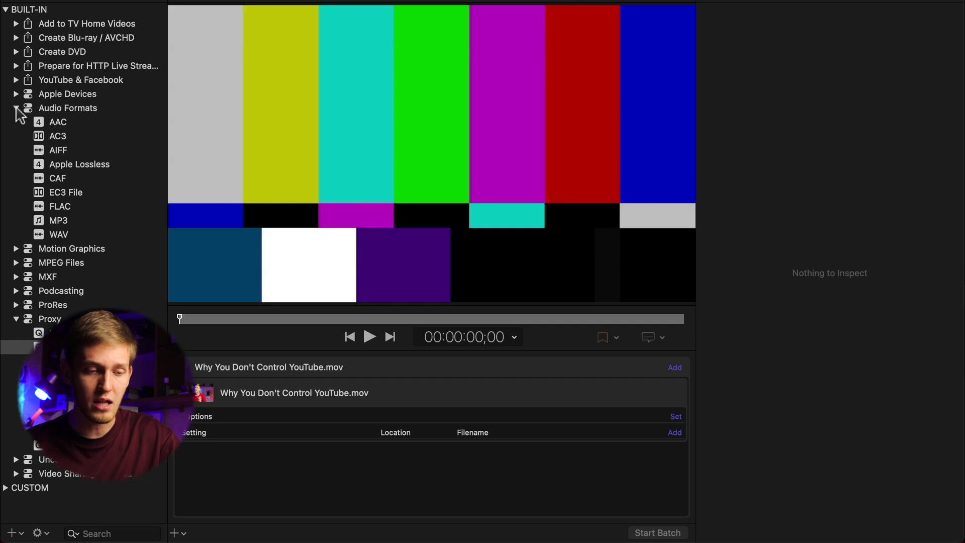
click(17, 108)
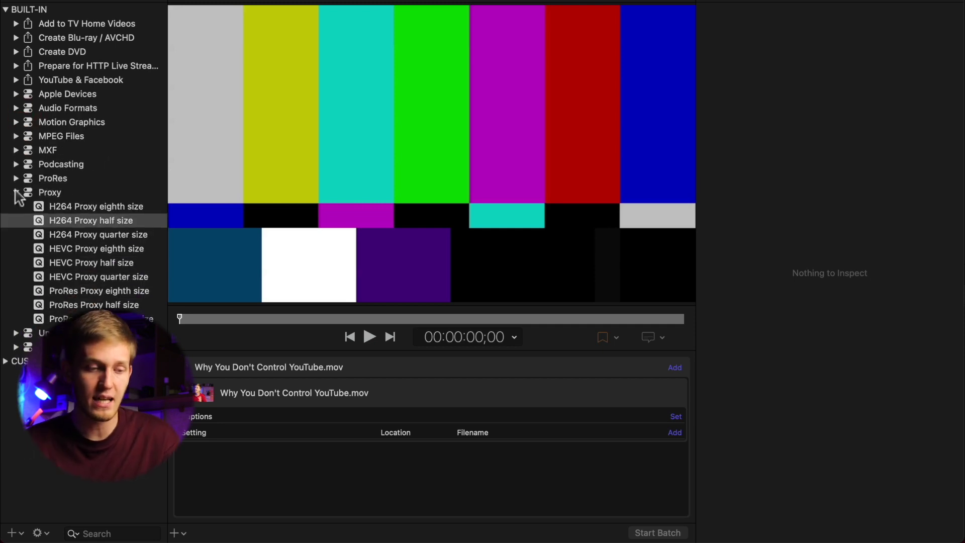
click(15, 192)
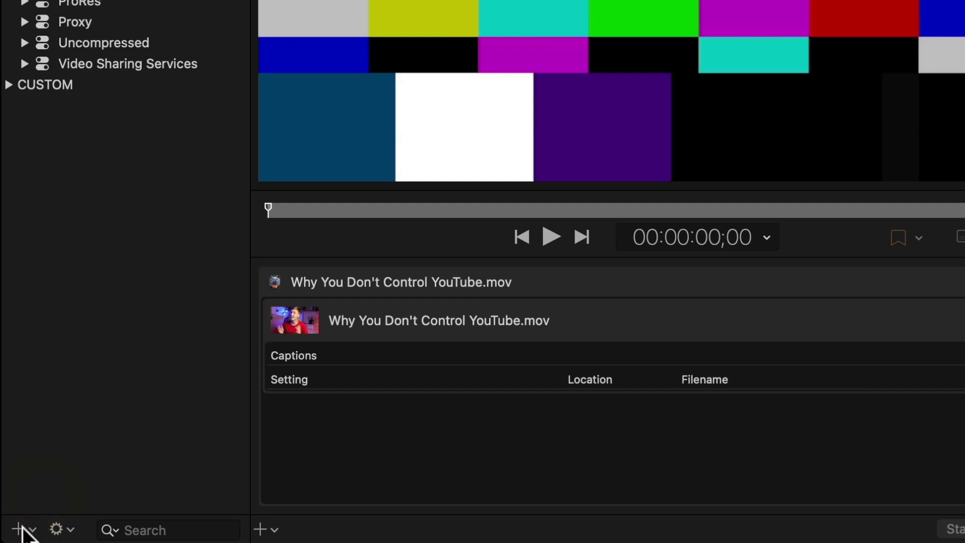
Create a new custom setting in the QuickTime Movie format and name it "1080p".
click(18, 529)
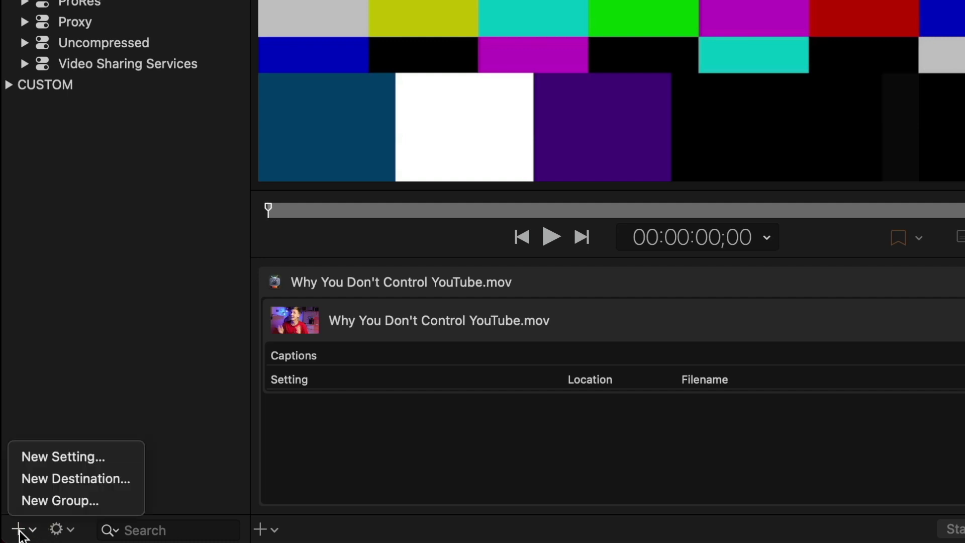
click(77, 459)
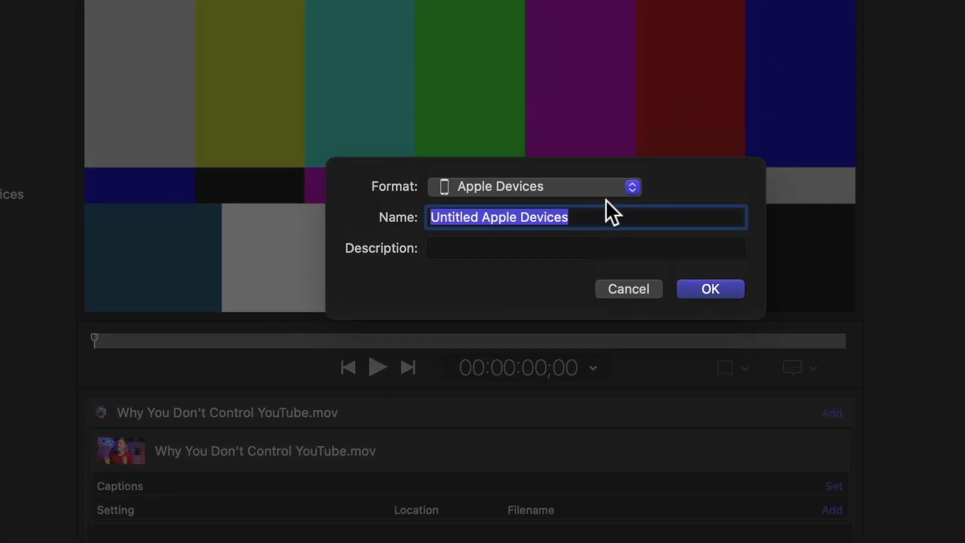
click(609, 196)
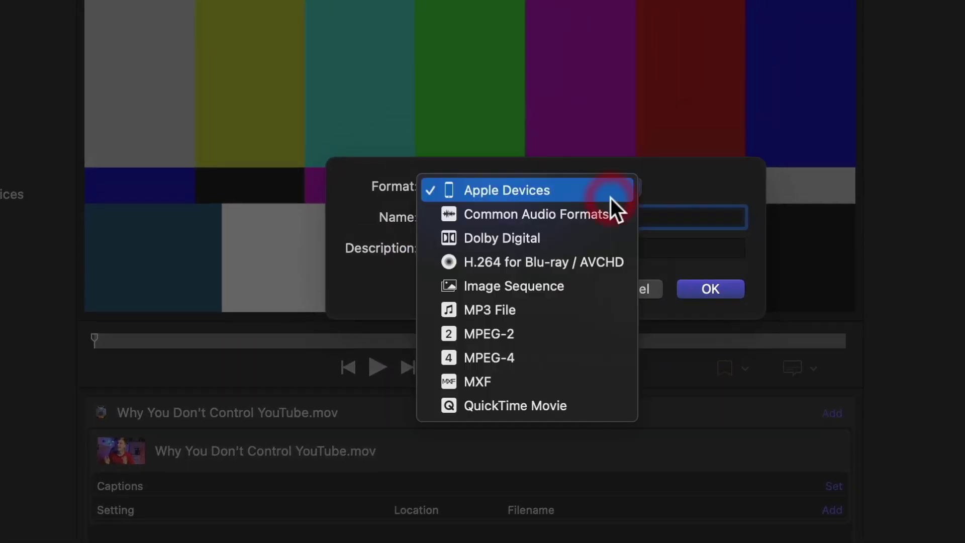
click(502, 405)
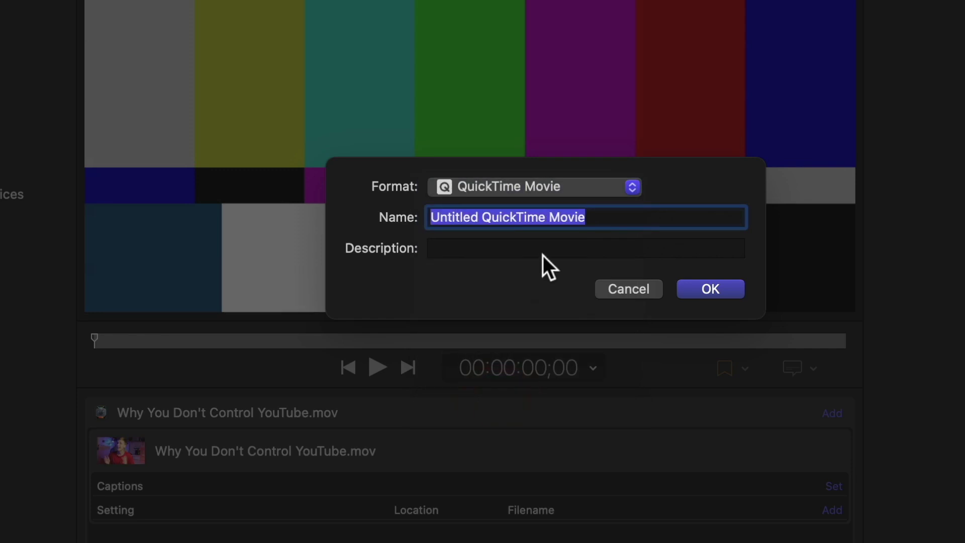
click(612, 217)
key(BackSpace)
key(BackSpace)
key(BackSpace)
key(BackSpace)
key(BackSpace)
key(BackSpace)
key(BackSpace)
key(BackSpace)
key(BackSpace)
key(BackSpace)
key(BackSpace)
key(BackSpace)
key(BackSpace)
key(BackSpace)
key(BackSpace)
key(BackSpace)
key(BackSpace)
key(BackSpace)
key(BackSpace)
key(BackSpace)
text(1080p)
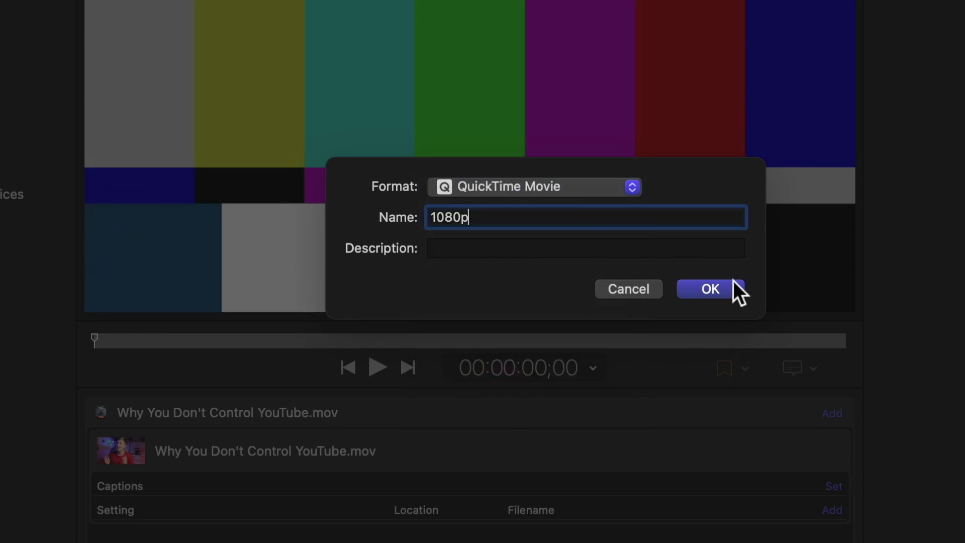
click(724, 290)
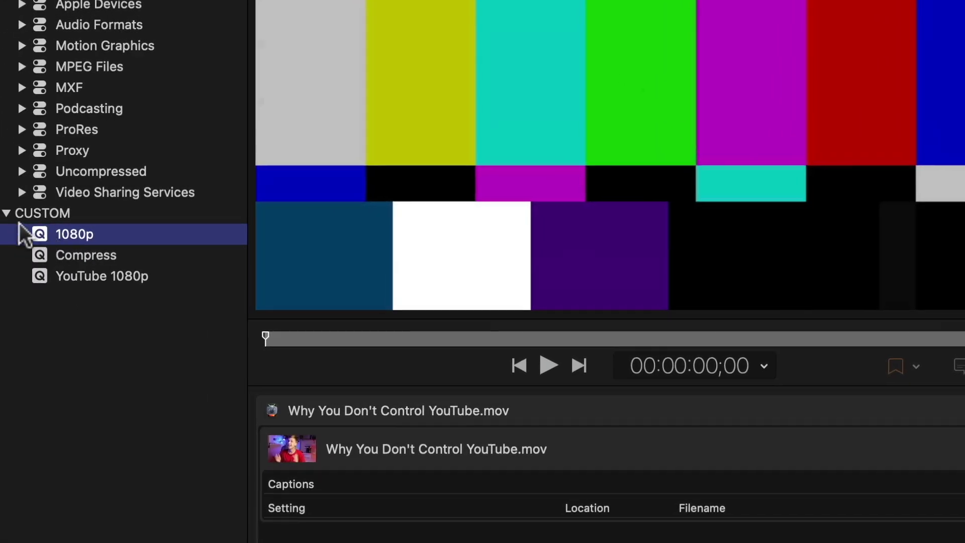
Set the frame size of the custom 1080p setting to the manual 1920 x 1080 option.
click(84, 237)
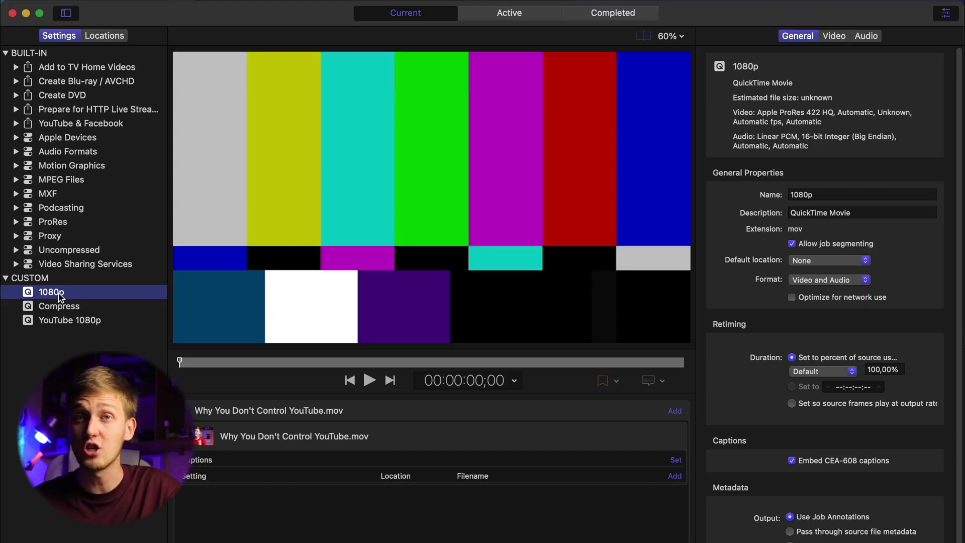
click(51, 341)
click(52, 294)
click(833, 36)
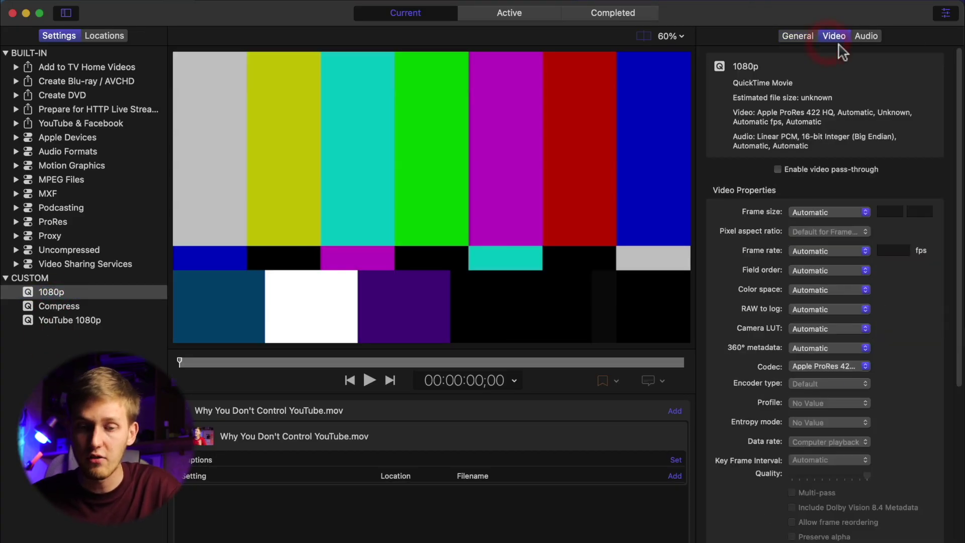
click(843, 214)
click(836, 215)
click(836, 216)
scroll(831, 346, down, 3)
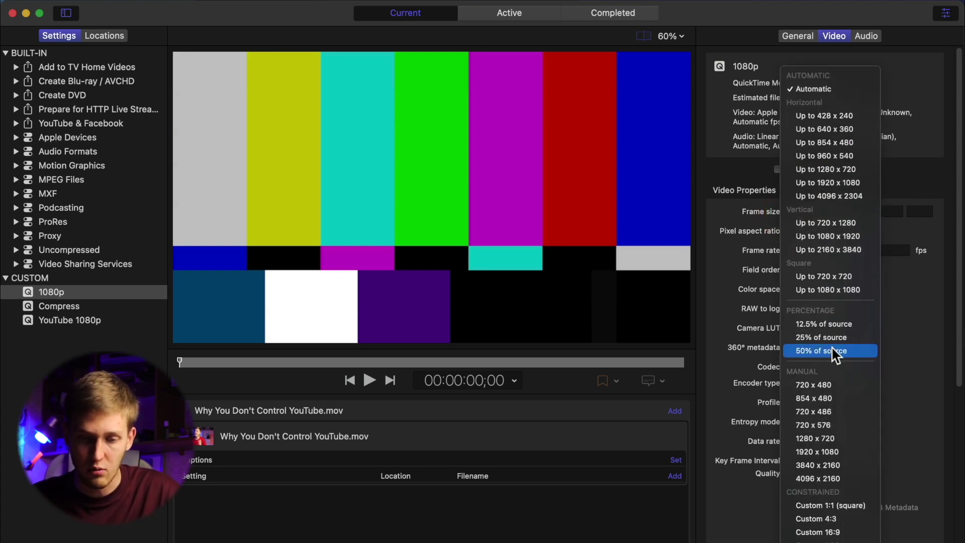
click(837, 450)
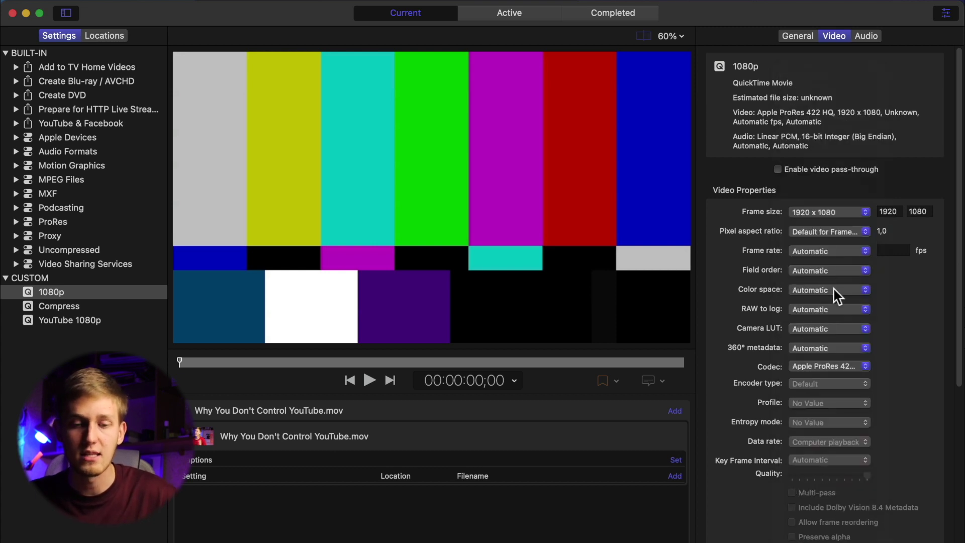
Set the 1080p setting's codec to H.264 and give it a custom data rate of 8000 kbps.
click(833, 363)
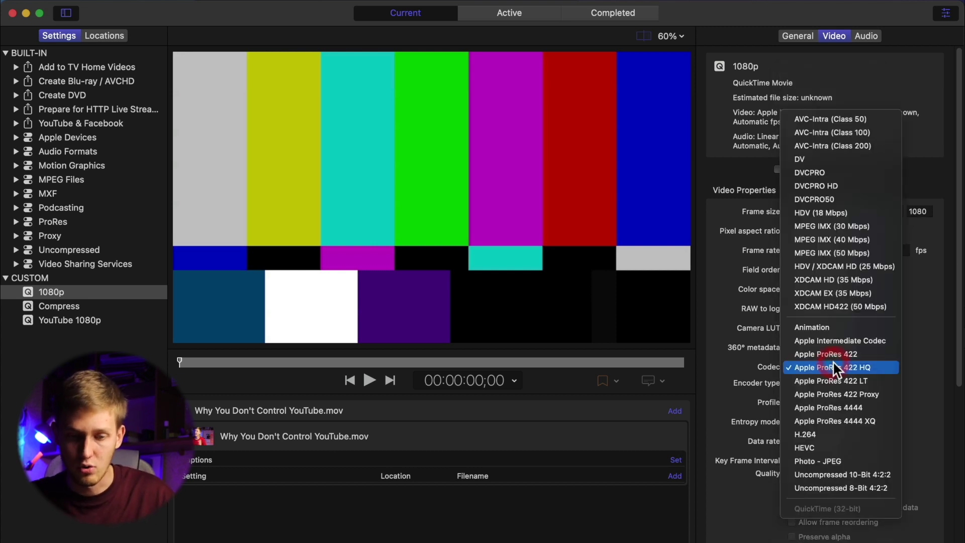
click(831, 433)
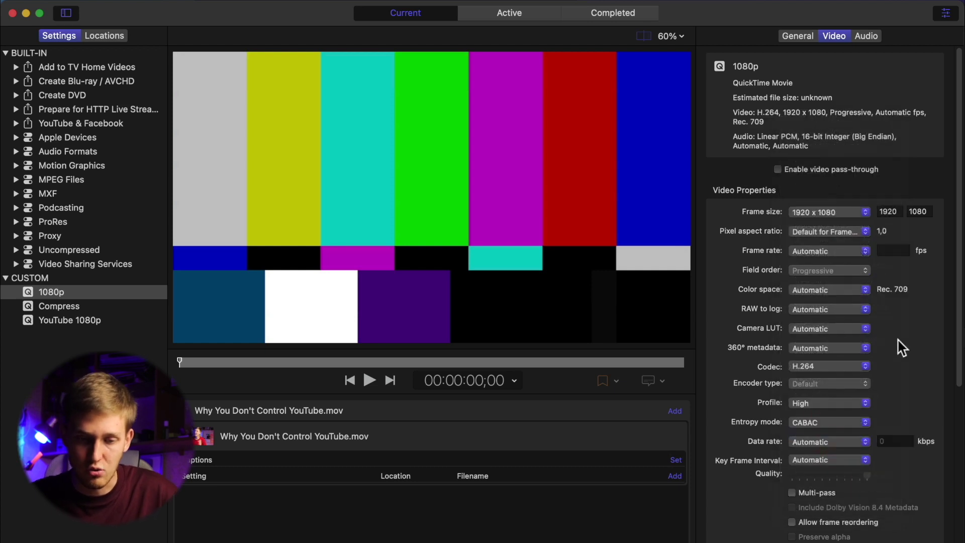
click(846, 442)
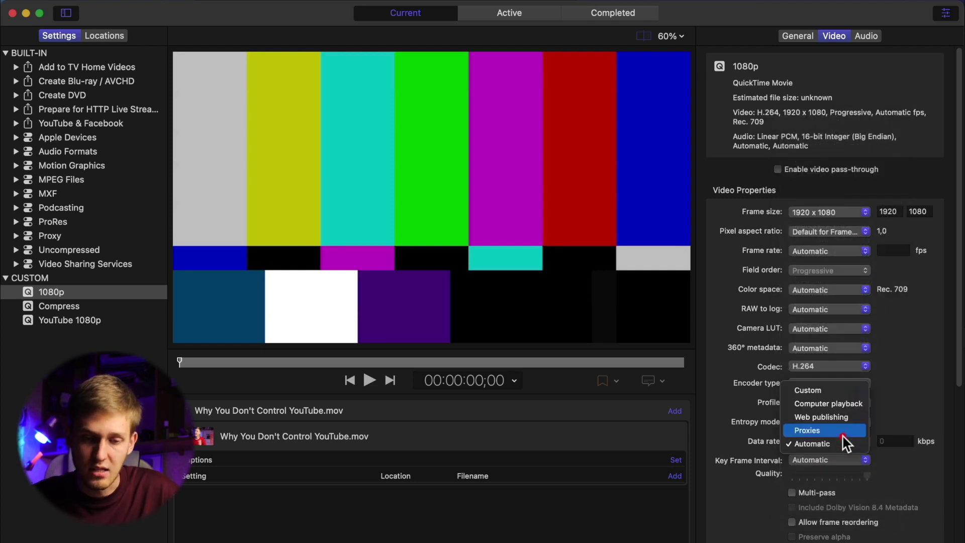
click(837, 395)
click(724, 444)
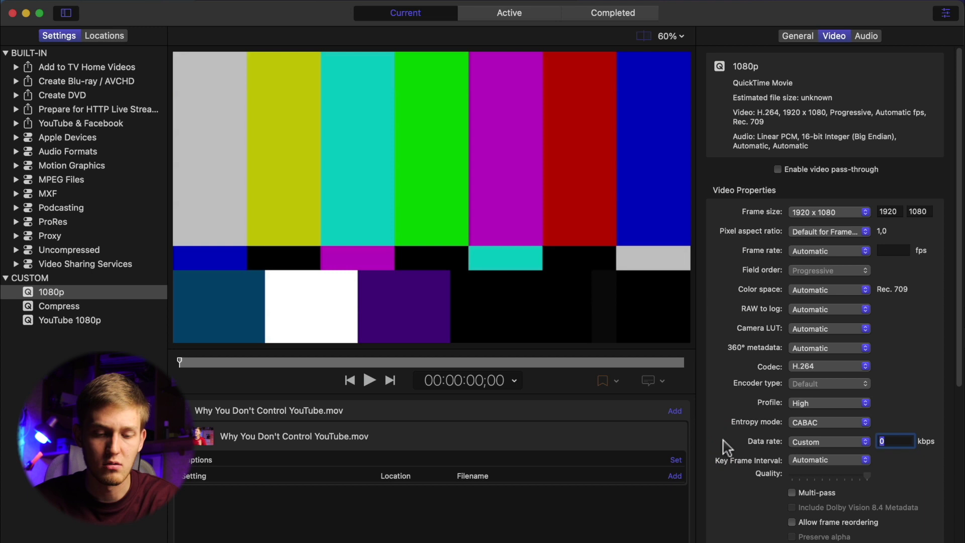
text(8000)
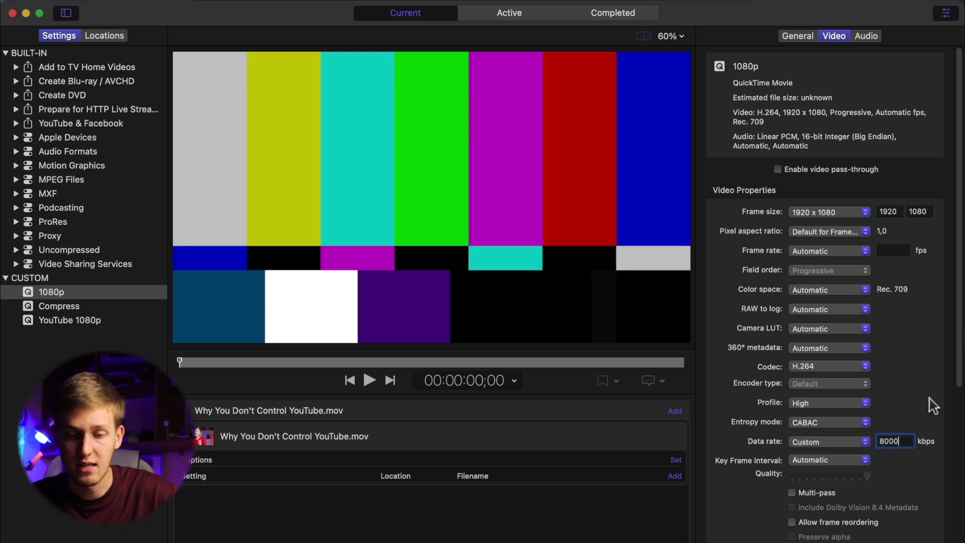
scroll(933, 406, down, 5)
click(925, 328)
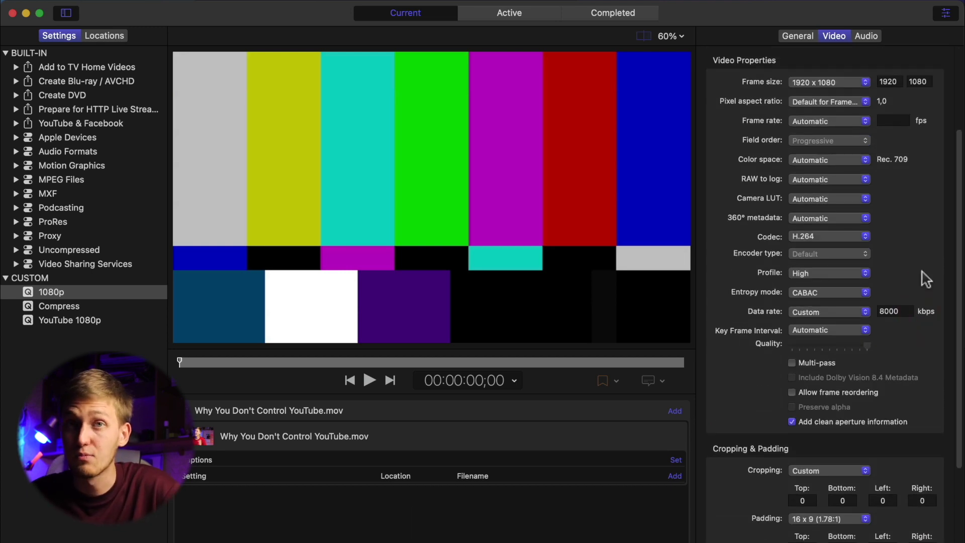
scroll(926, 279, down, 3)
Add the custom 1080p setting as an output of the Why You Don't Control YouTube.mov job and select that output.
click(50, 292)
drag(50, 293, 370, 480)
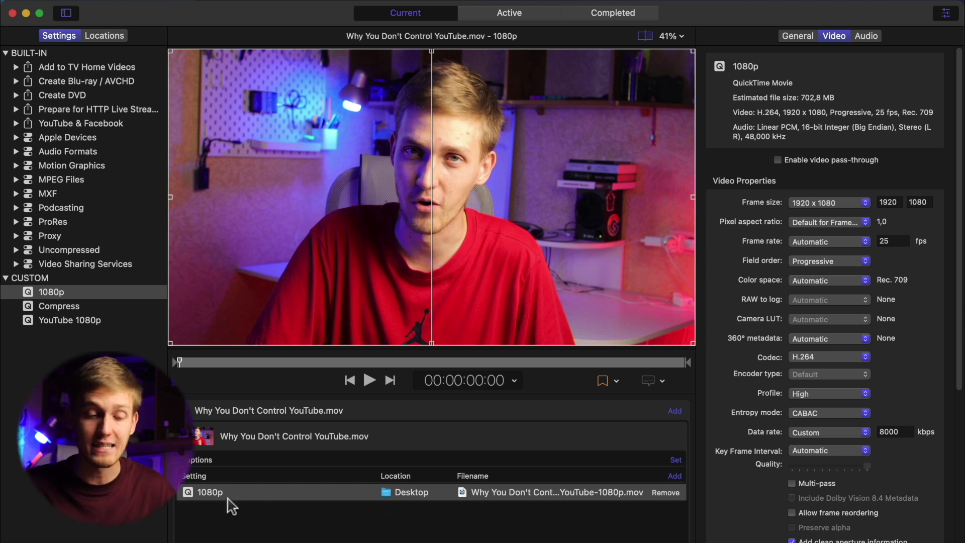
click(294, 443)
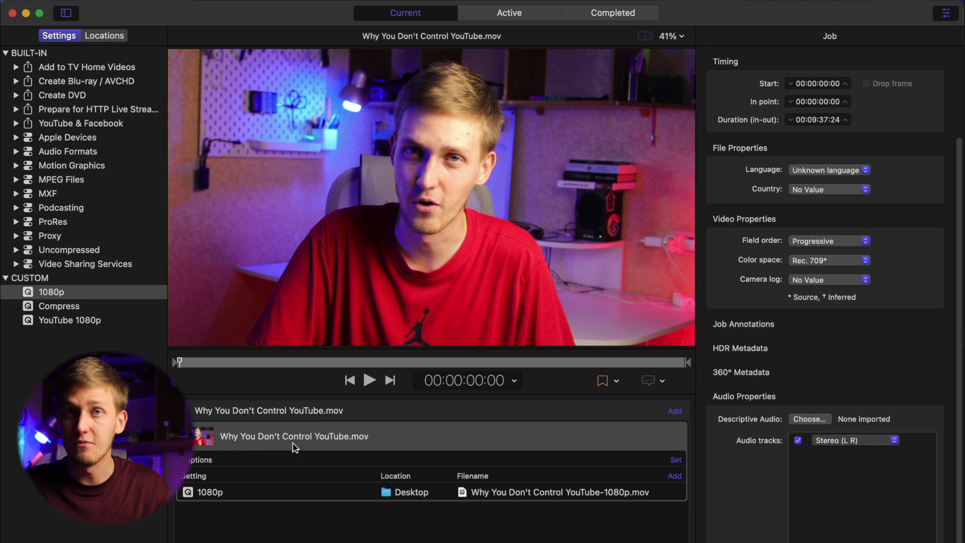
click(212, 492)
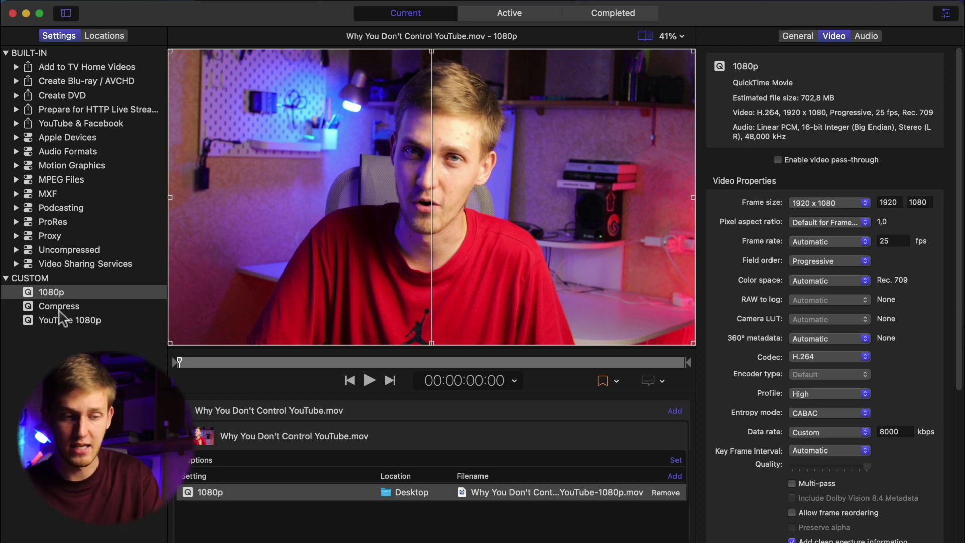
click(53, 292)
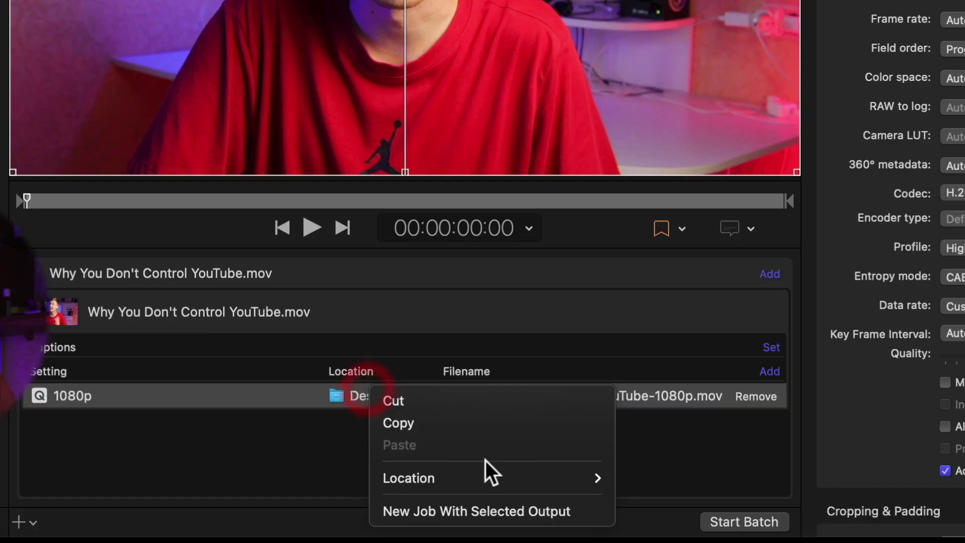
mouse_move(522, 478)
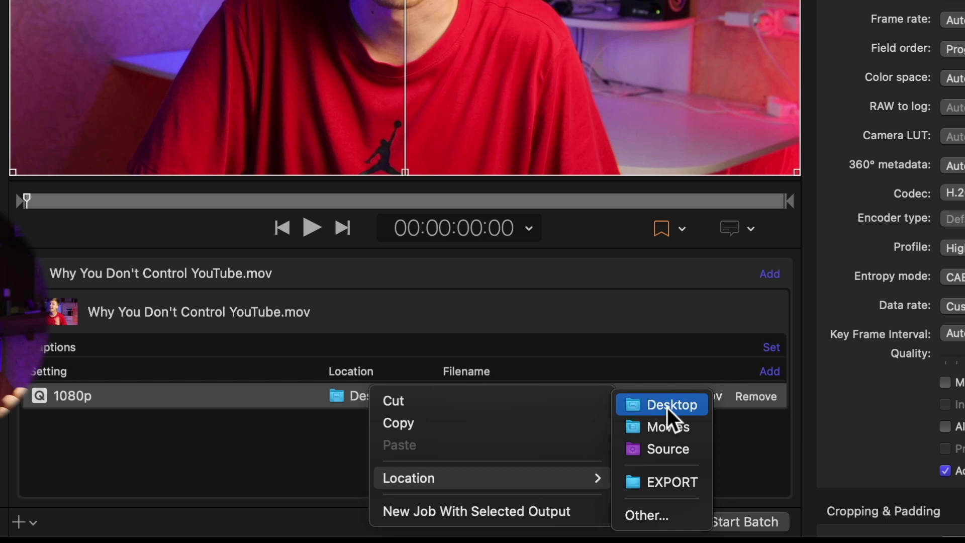
click(254, 437)
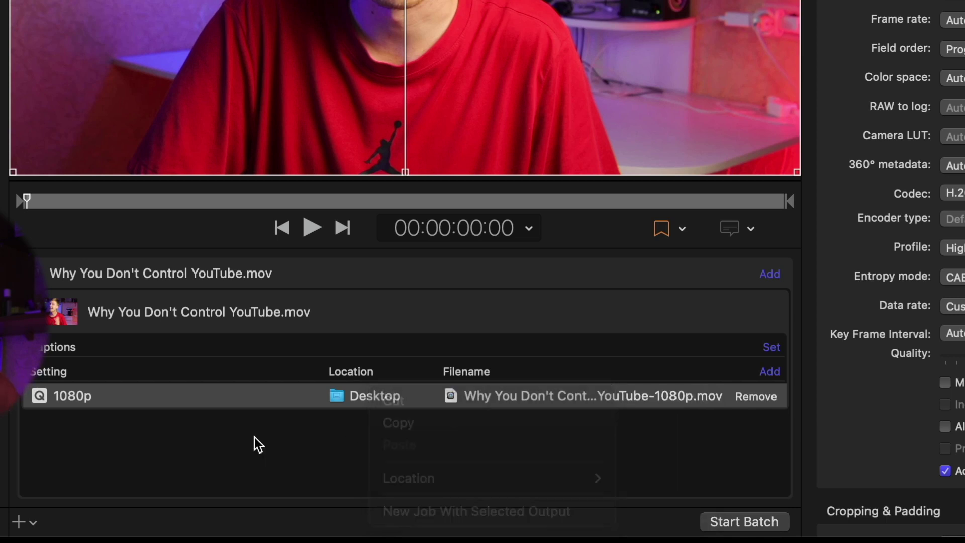
Add the PHOTO folder inside WORKSHOP as a new custom location.
click(105, 37)
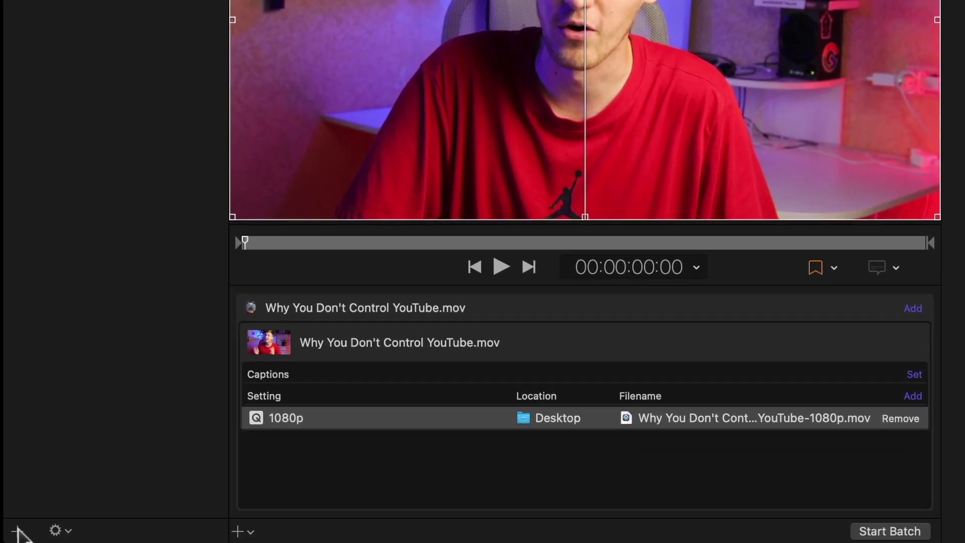
click(17, 529)
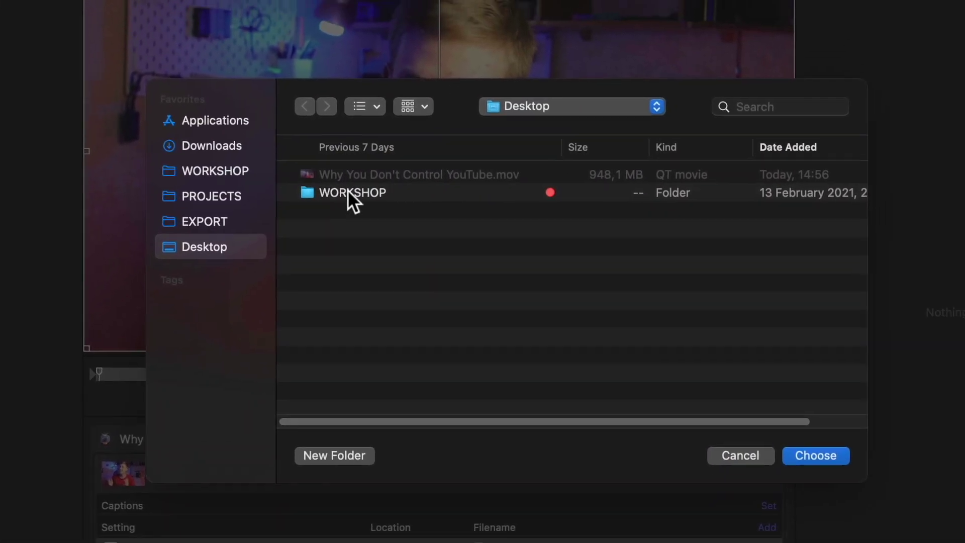
double_click(494, 59)
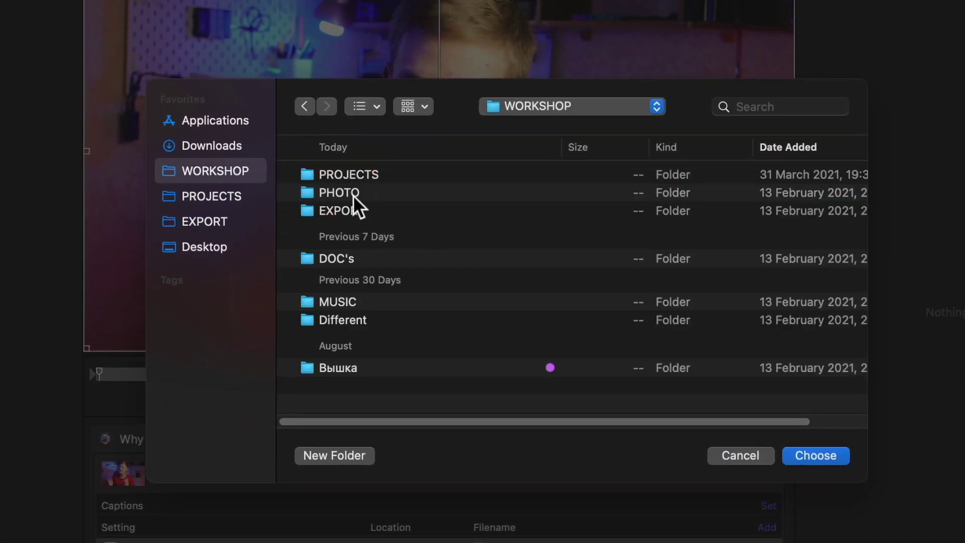
click(356, 196)
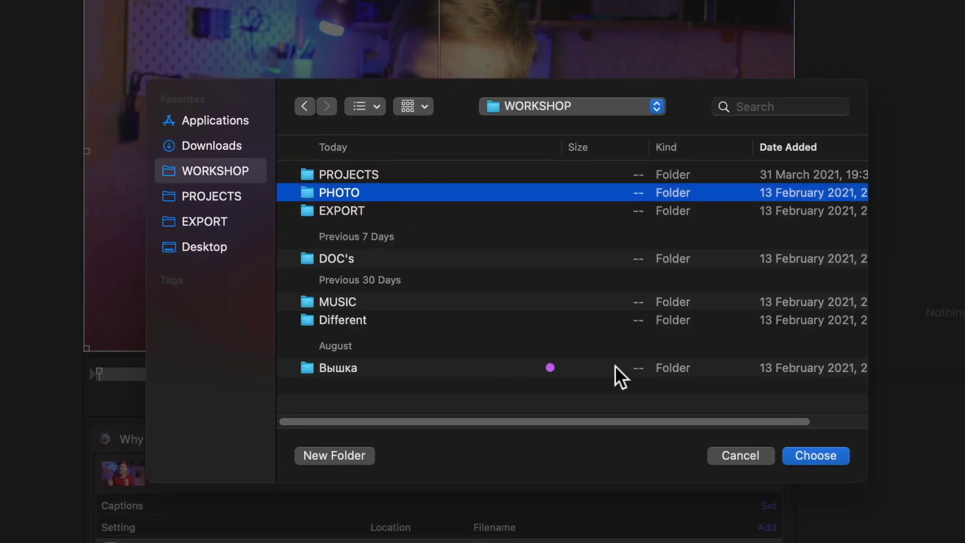
click(816, 456)
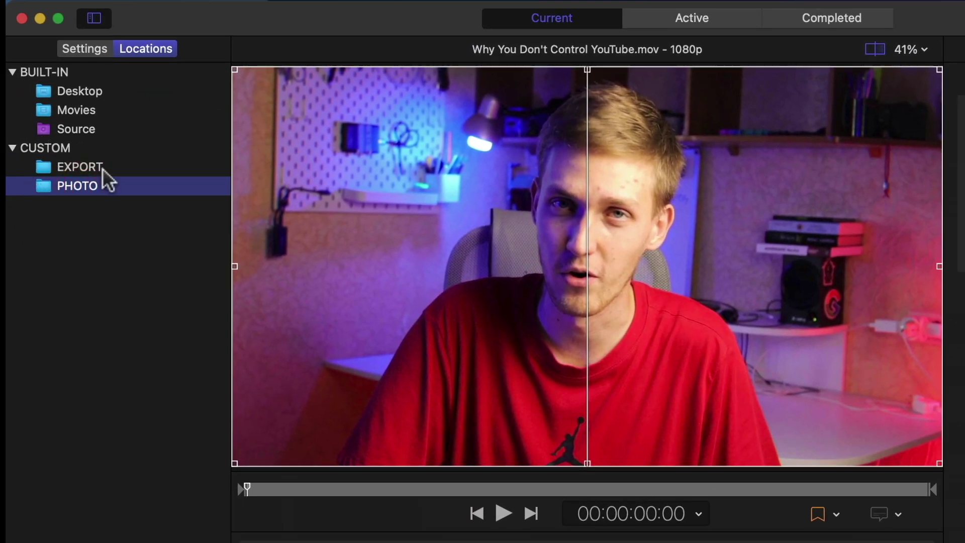
Assign the custom PHOTO location to the job's 1080p output.
drag(71, 180, 409, 487)
click(426, 465)
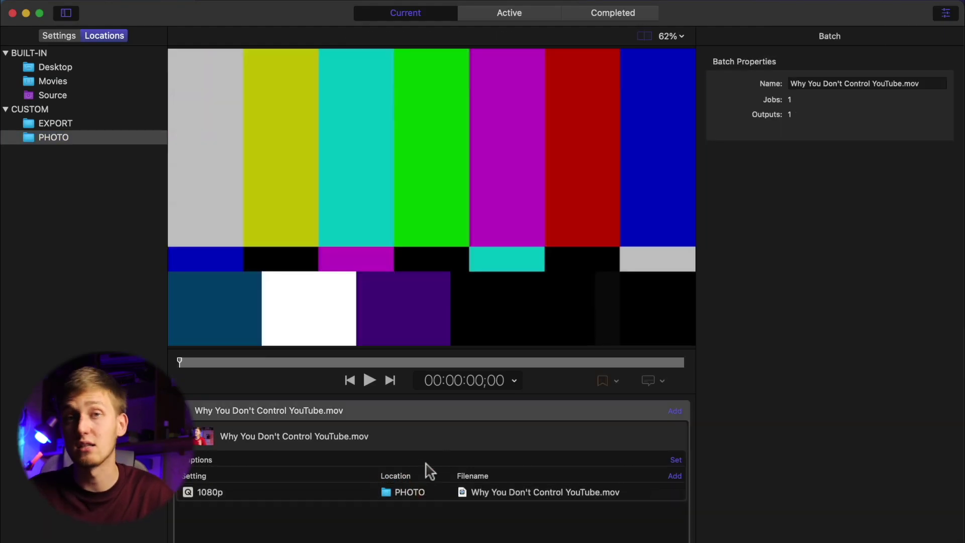
click(438, 437)
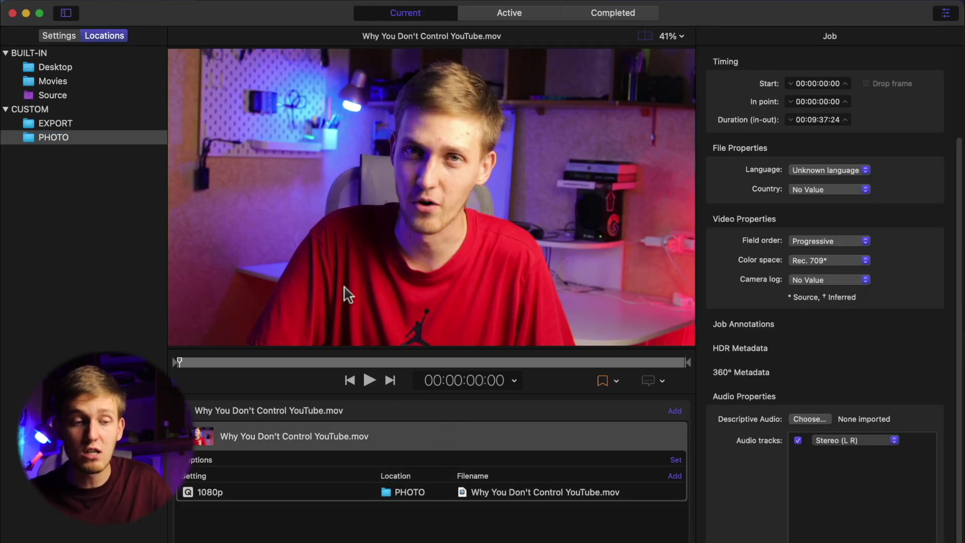
Delete the PHOTO location from the custom locations.
right_click(61, 138)
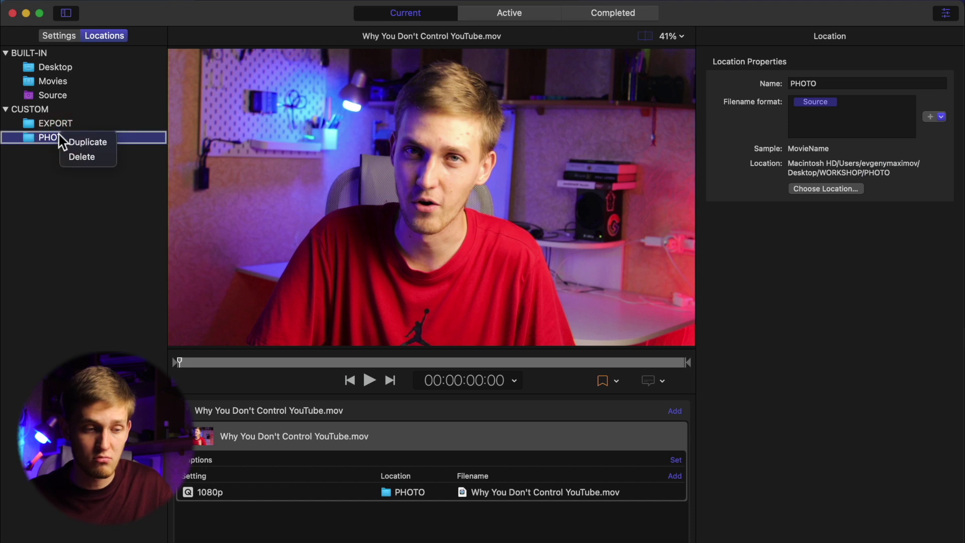
click(79, 157)
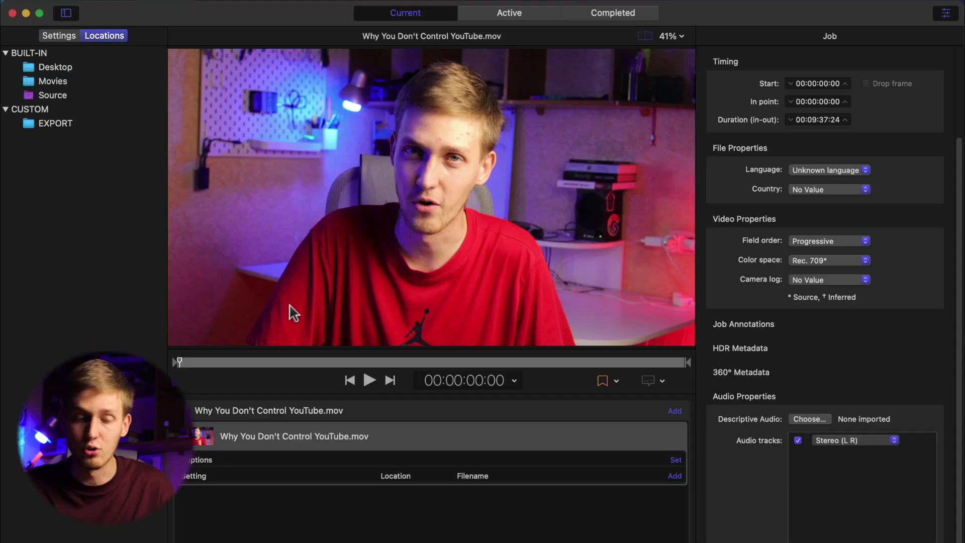
Add the custom YouTube 1080p setting as an output of the Why You Don't Control YouTube.mov job.
click(59, 35)
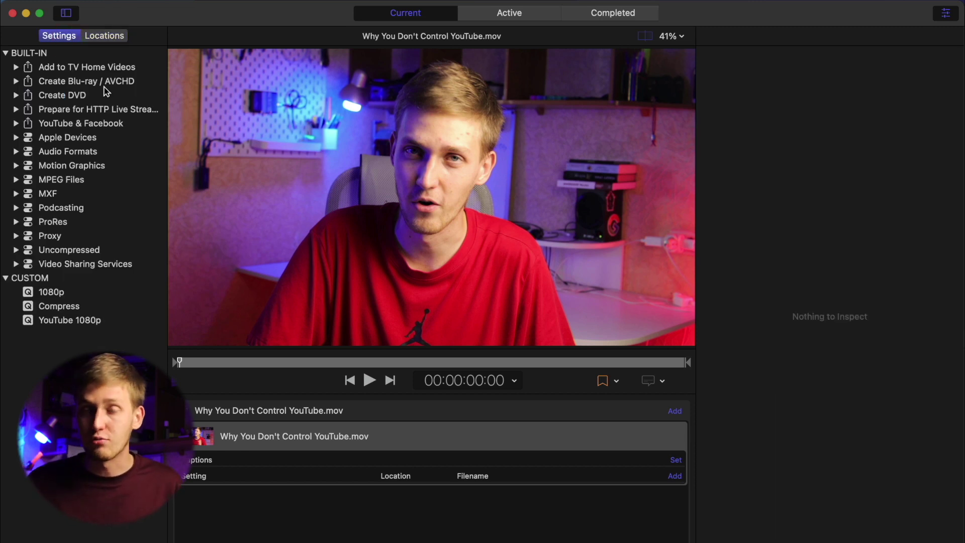
click(58, 329)
drag(59, 328, 360, 460)
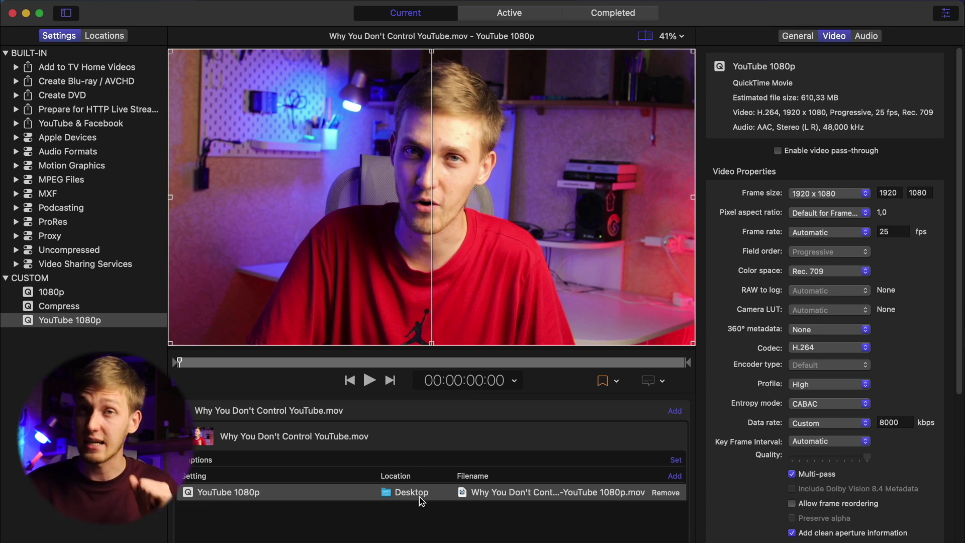
In the general preferences, set the defaults for new jobs to the custom YouTube 1080p setting and the EXPORT location.
click(64, 8)
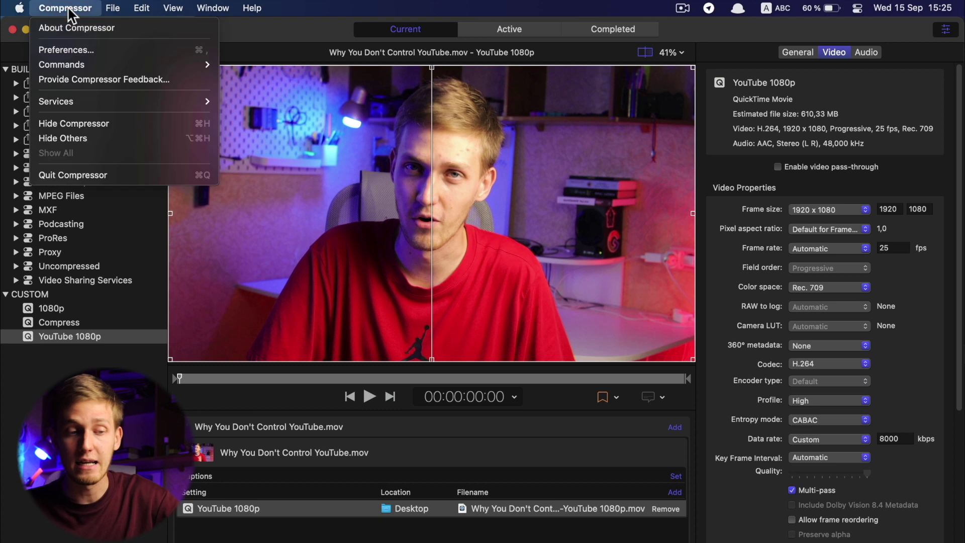
click(94, 51)
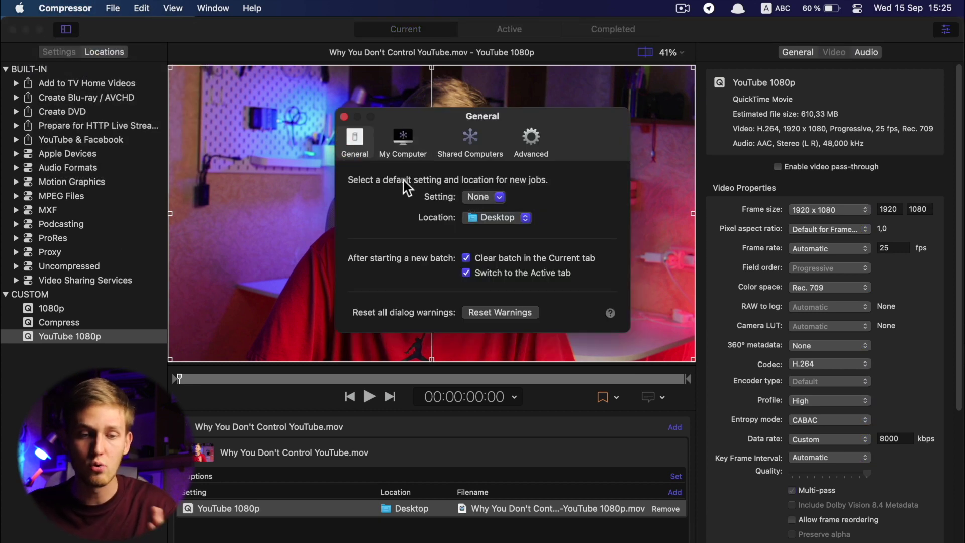
click(490, 197)
mouse_move(515, 252)
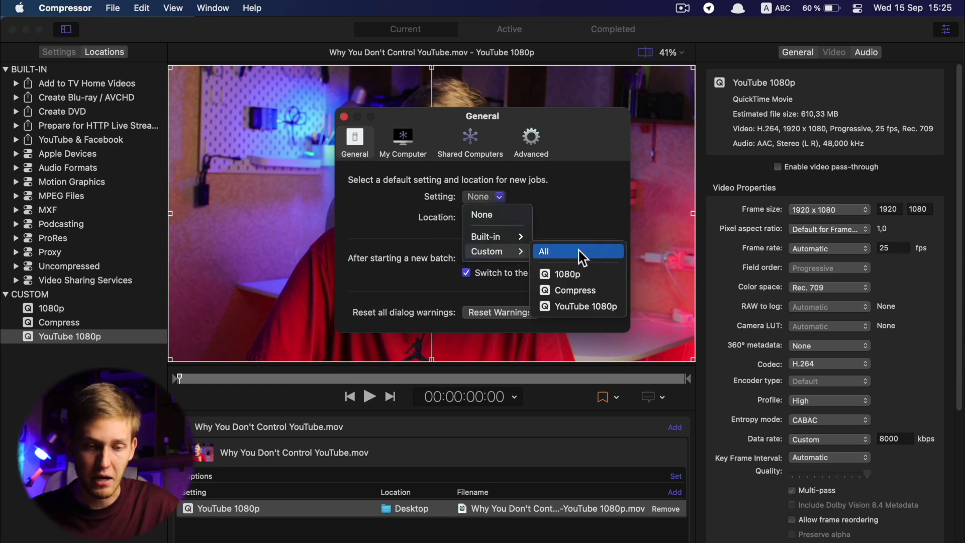
click(588, 306)
click(510, 218)
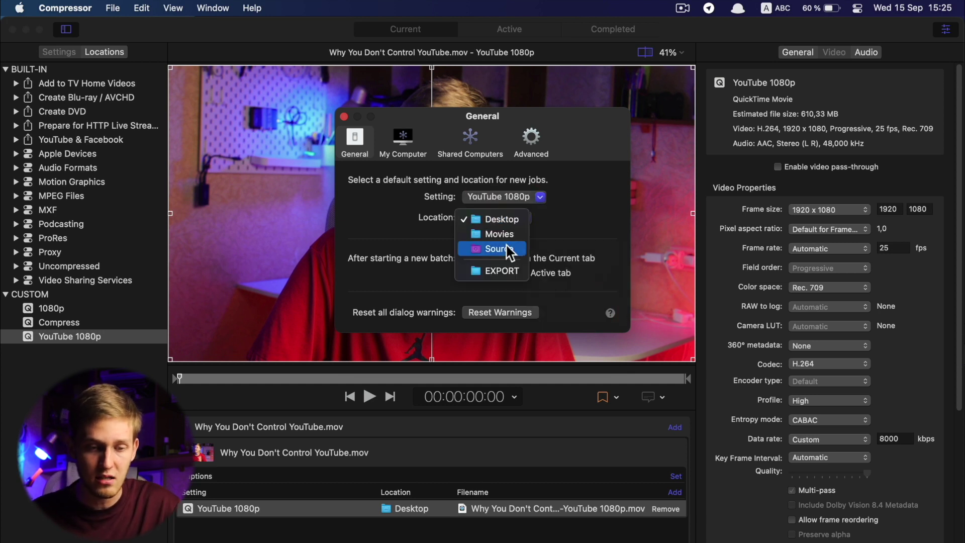
click(500, 270)
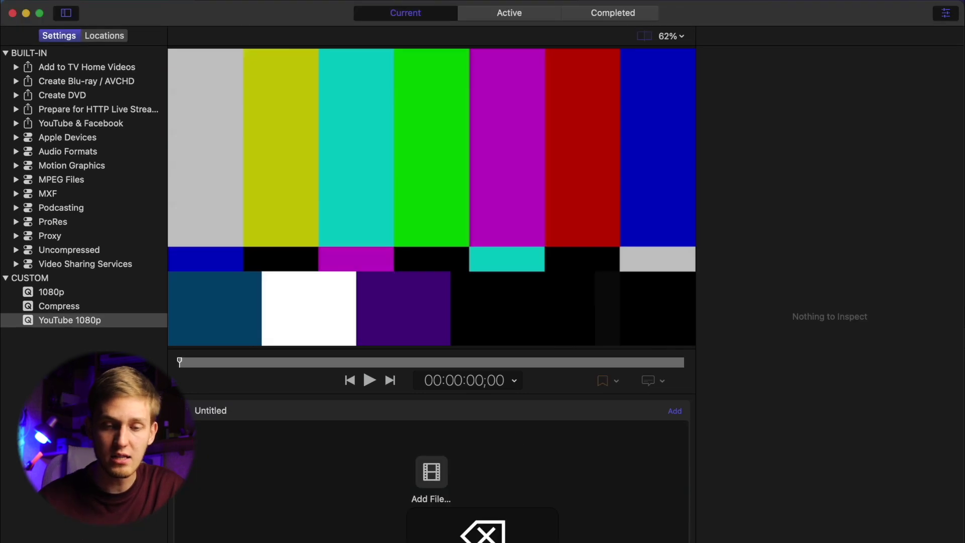
Switch to Finder and add the nine course videos, 1 Intro.mov through 9 Conclusions.mov, to the empty Compressor batch.
key(ctrl+Left)
drag(926, 25, 504, 499)
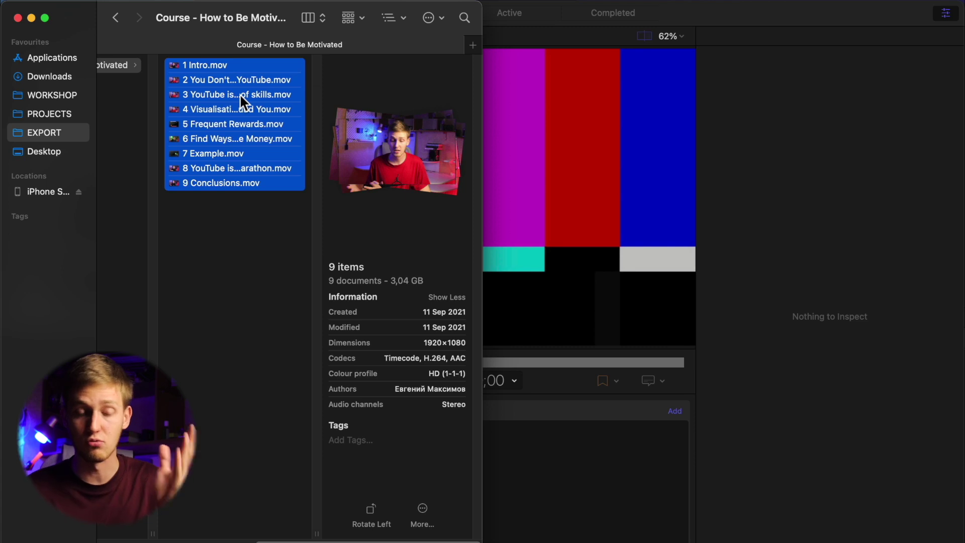
drag(240, 95, 613, 480)
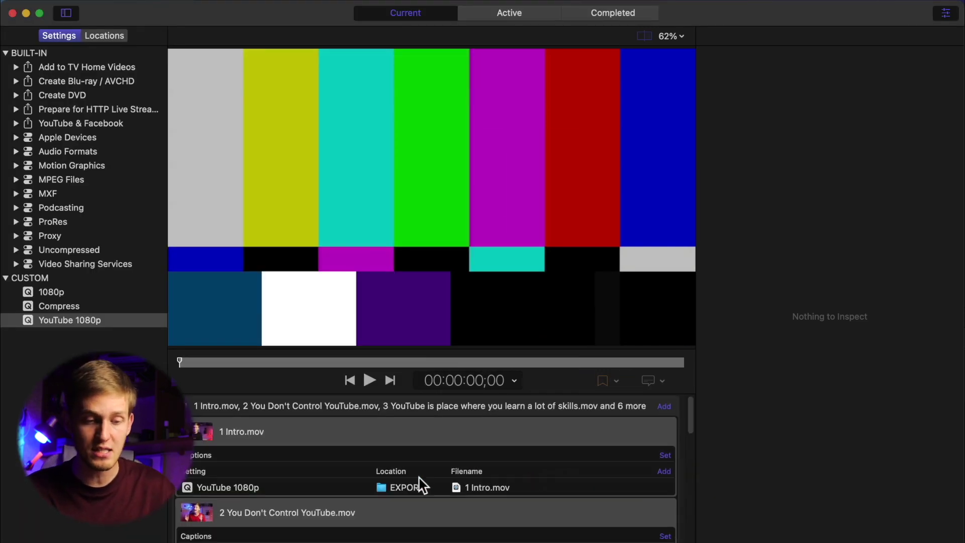
Review the setting, location and filename of each job's output, and inspect the YouTube 1080p outputs of the first two jobs.
scroll(419, 480, down, 15)
scroll(412, 476, up, 3)
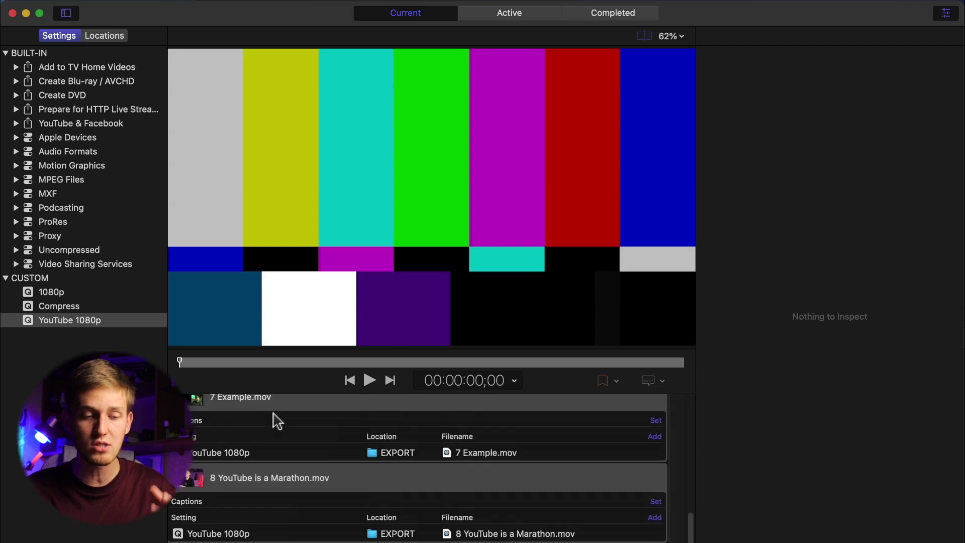
scroll(278, 421, up, 10)
scroll(286, 465, up, 5)
click(252, 441)
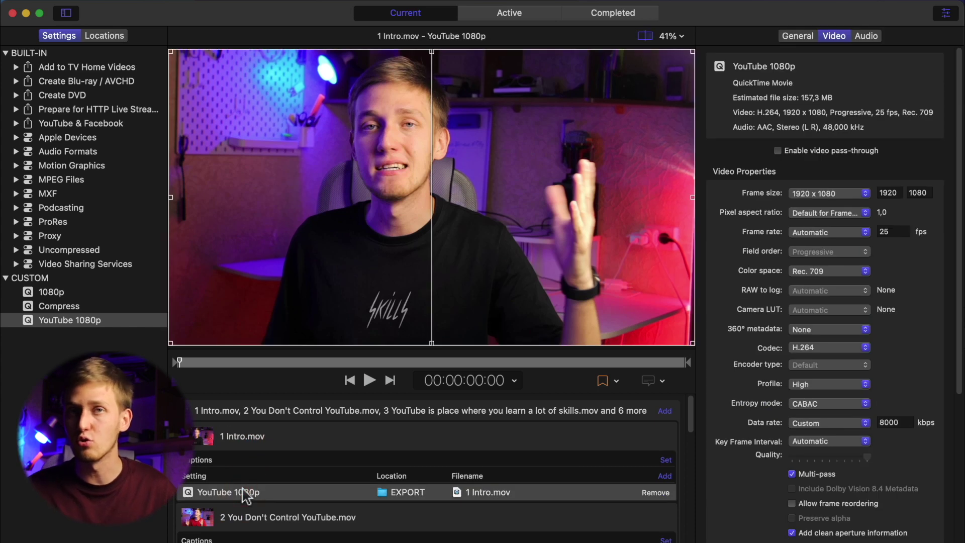
scroll(244, 496, down, 3)
click(236, 505)
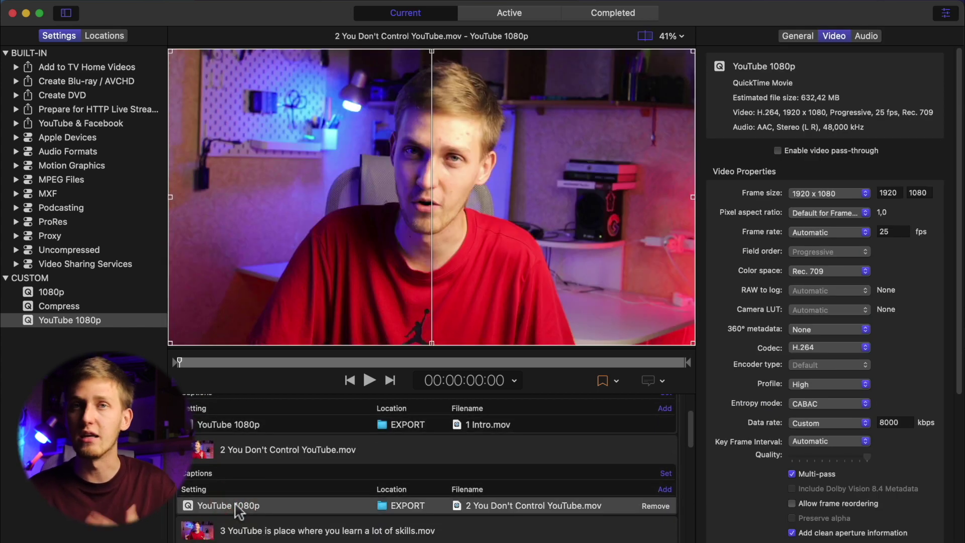
scroll(236, 506, down, 3)
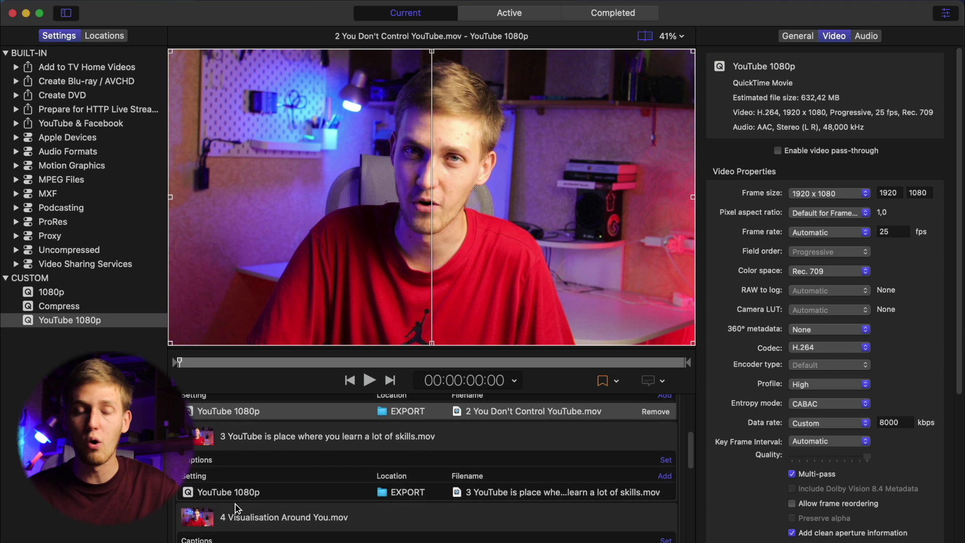
scroll(234, 508, up, 5)
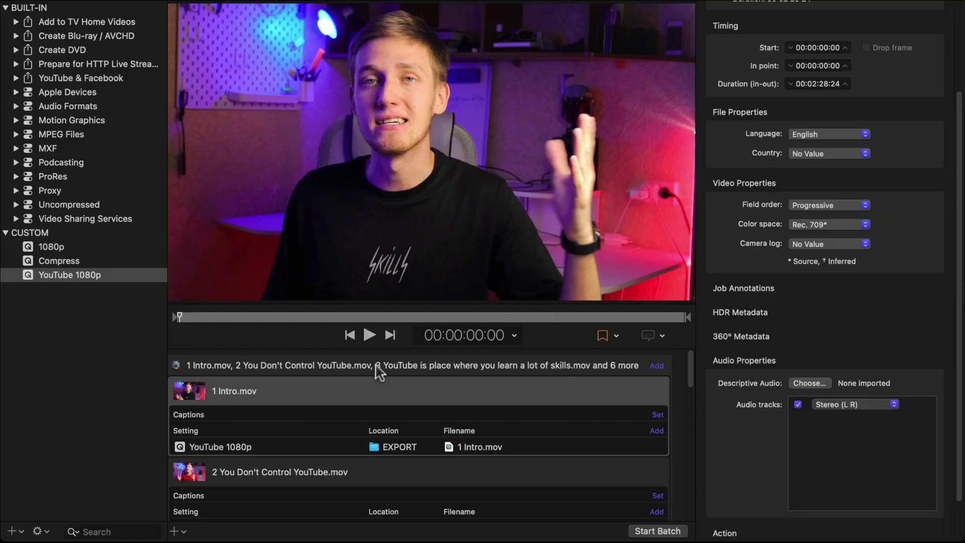
Select all jobs in the batch and remove all of their outputs.
click(377, 368)
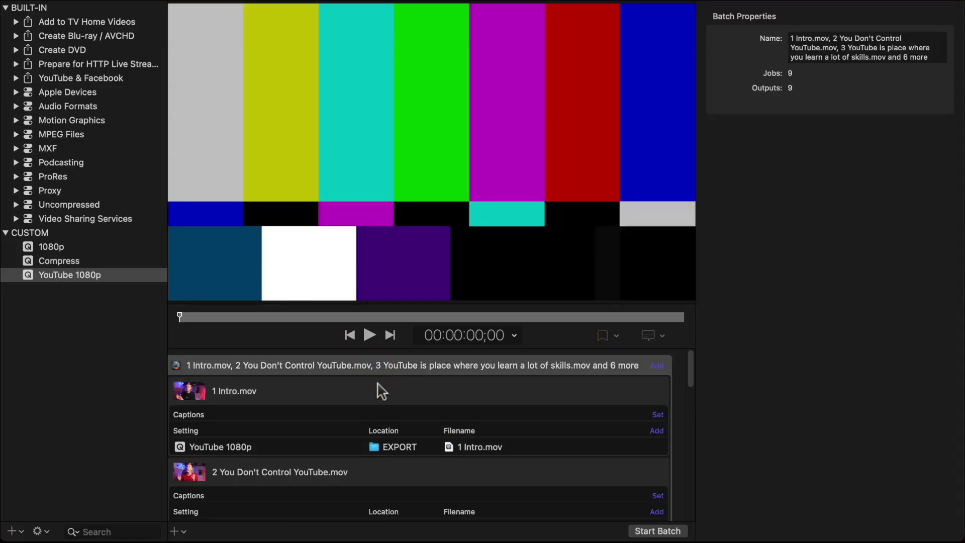
key(super+a)
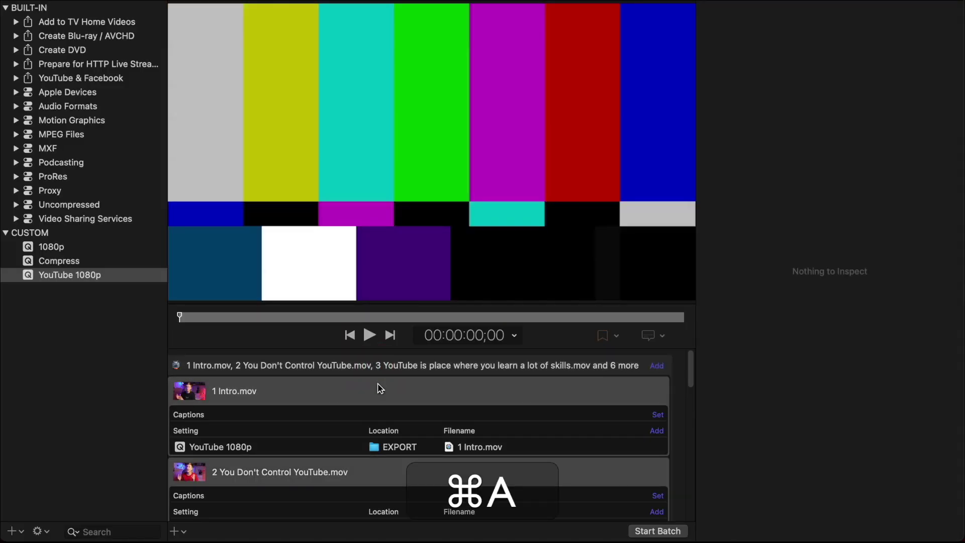
right_click(372, 401)
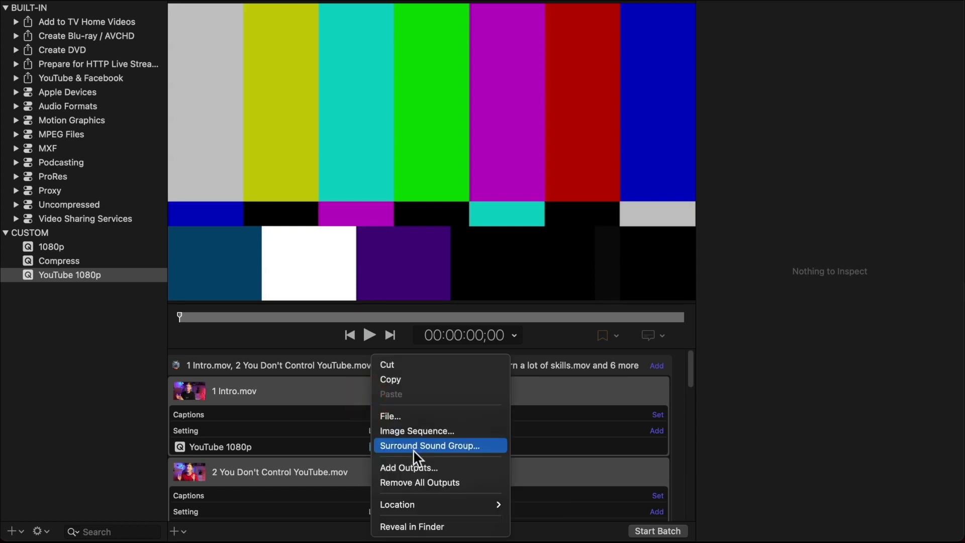
click(424, 482)
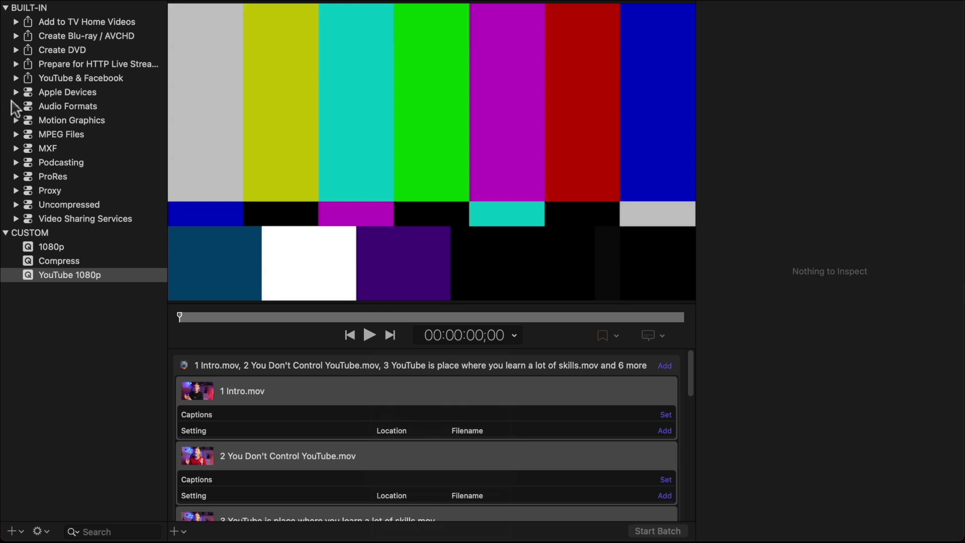
Assign the built-in MP3 audio format as an output to all nine selected jobs and check it throughout the batch.
click(15, 106)
drag(58, 219, 329, 390)
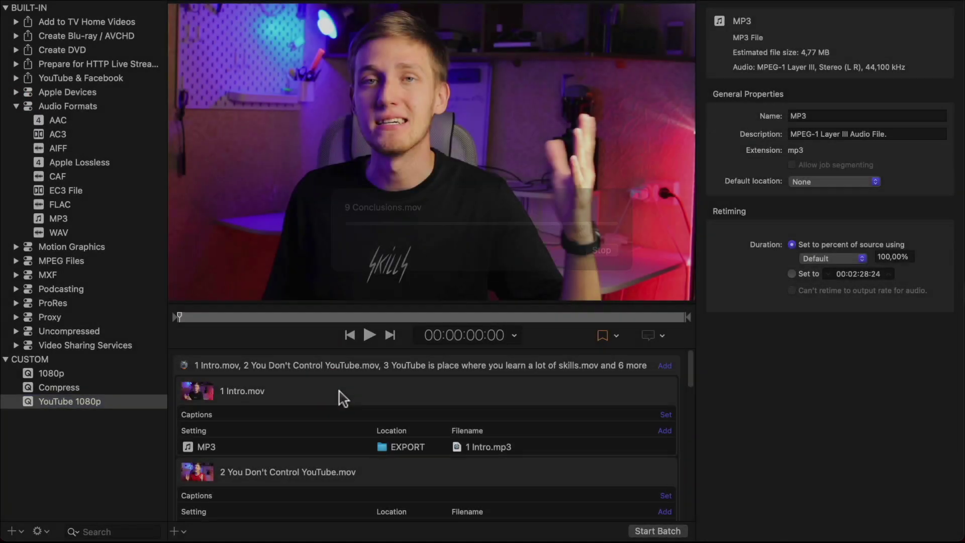
scroll(370, 405, down, 10)
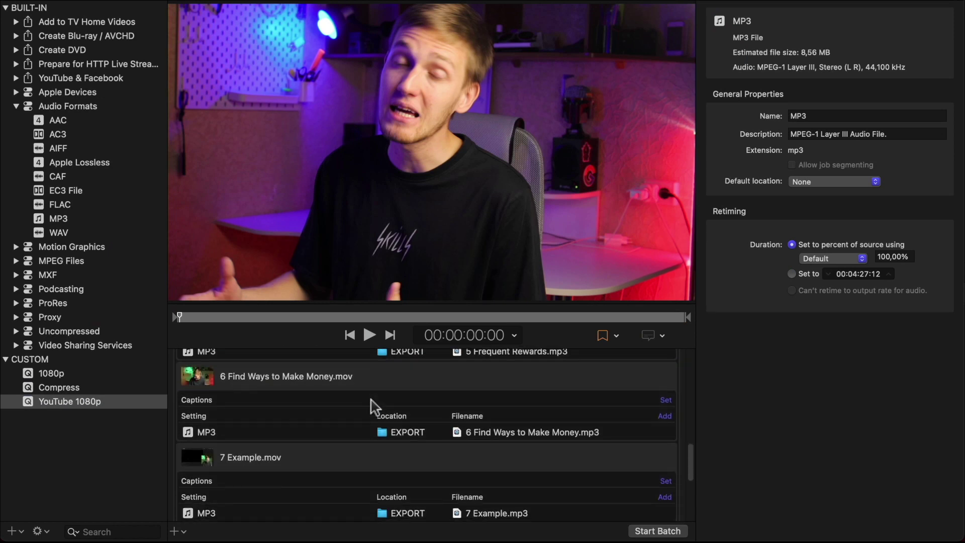
scroll(373, 406, down, 5)
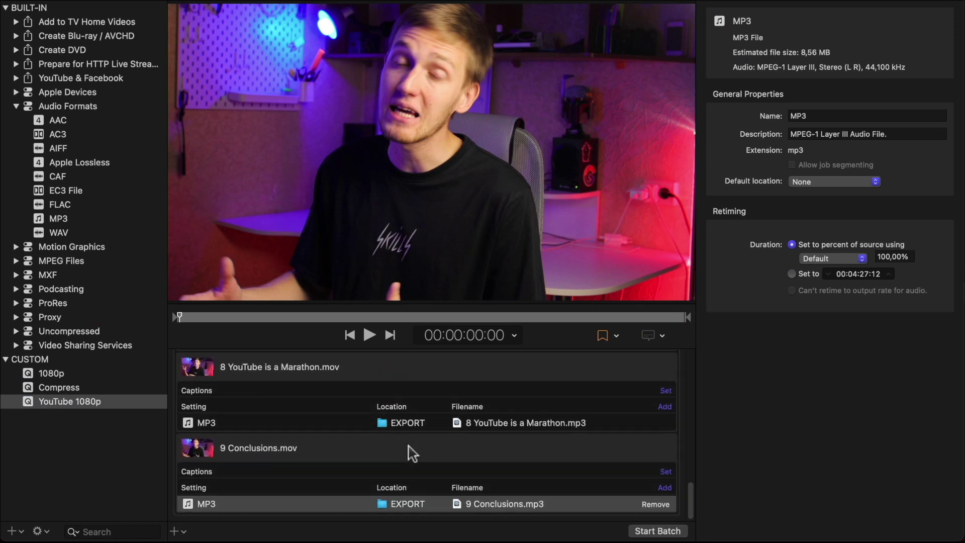
scroll(412, 451, up, 15)
Select all nine jobs in the batch and set their shared output location to Movies.
click(421, 430)
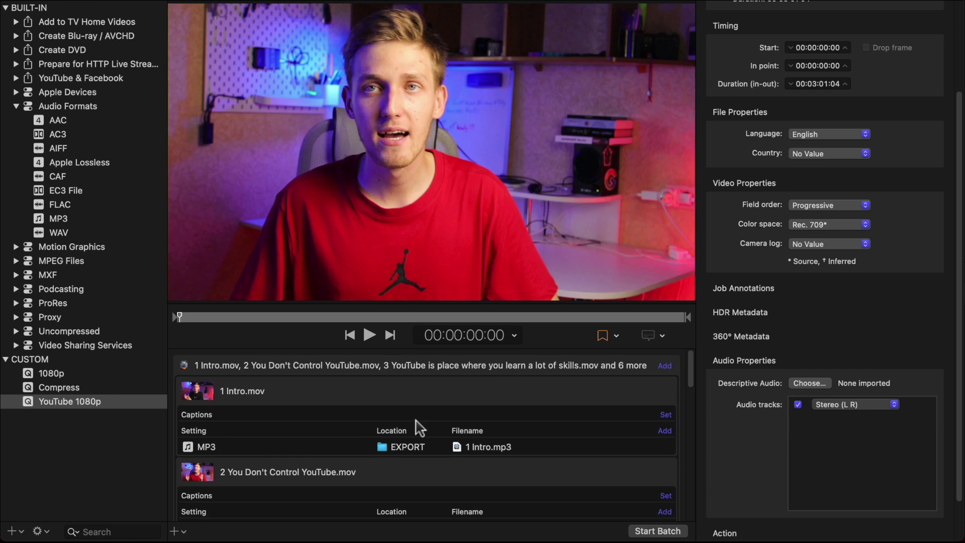
key(super+a)
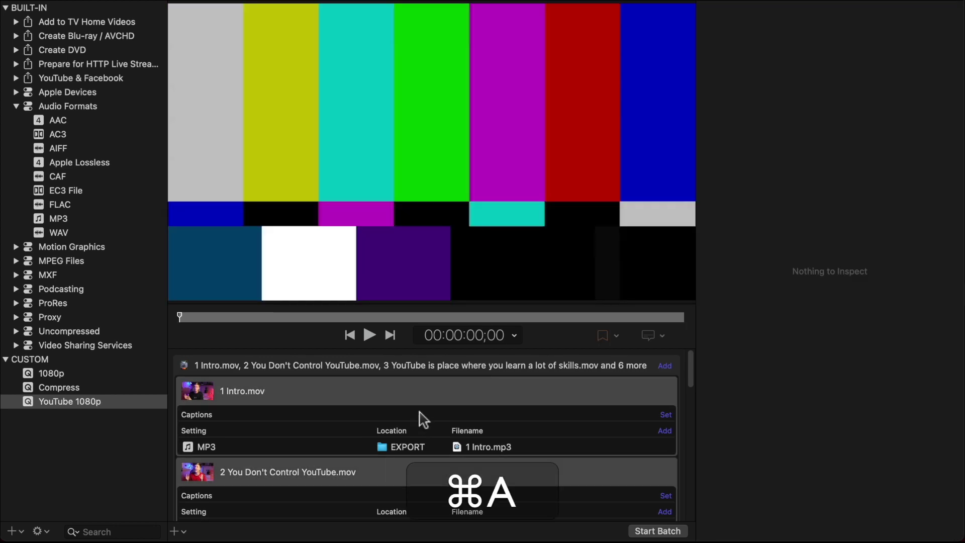
right_click(425, 393)
mouse_move(526, 505)
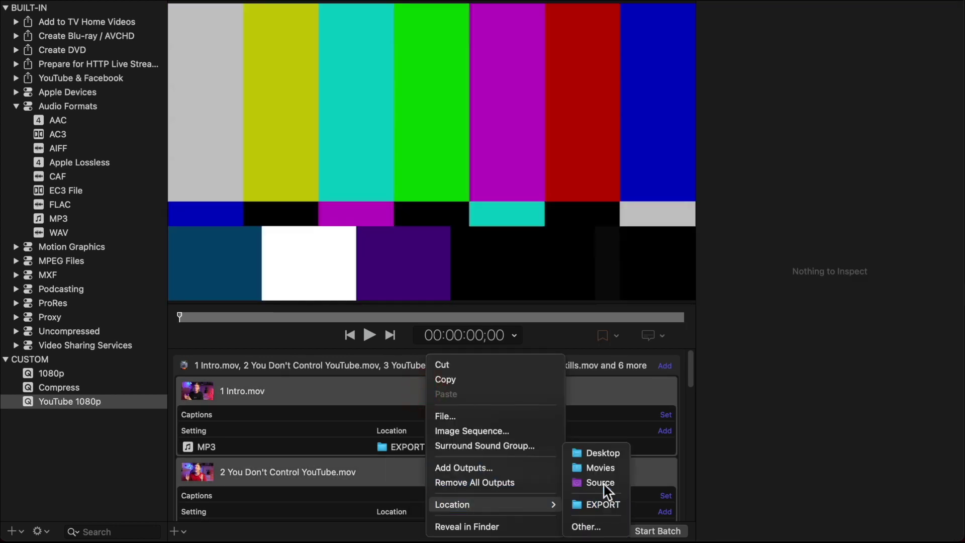
click(578, 467)
scroll(399, 482, down, 5)
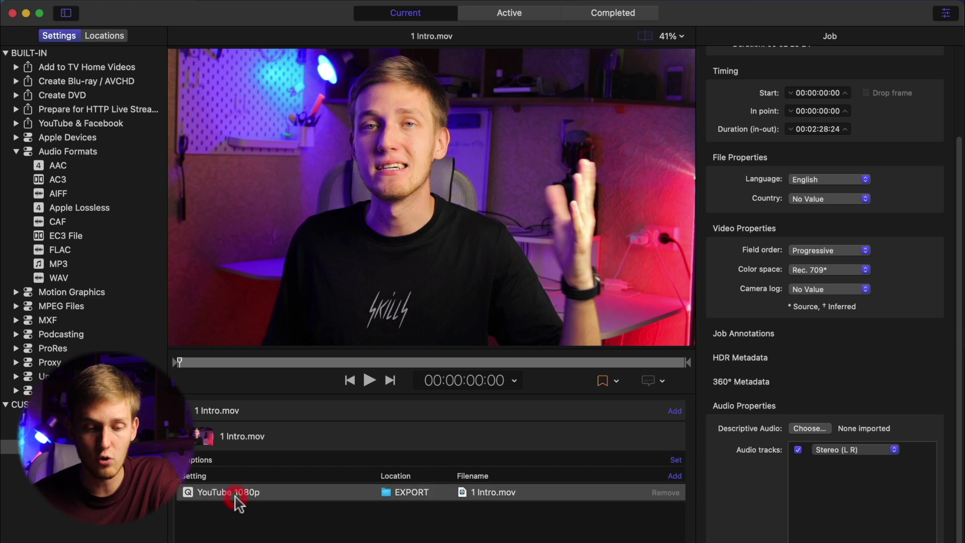
Add a Timecode Generator video effect to the YouTube 1080p output of 1 Intro.mov, positioned at Lower Center.
click(241, 494)
scroll(845, 63, down, 8)
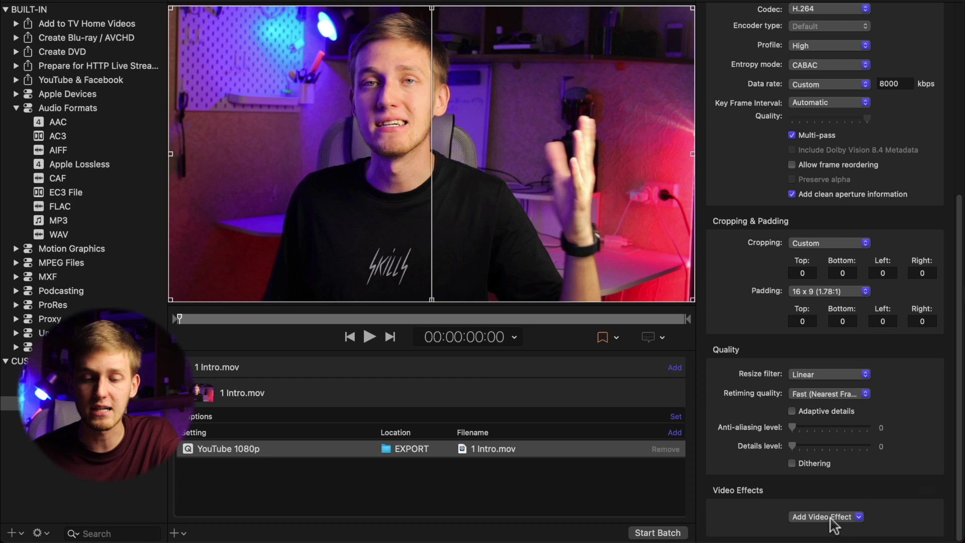
click(817, 516)
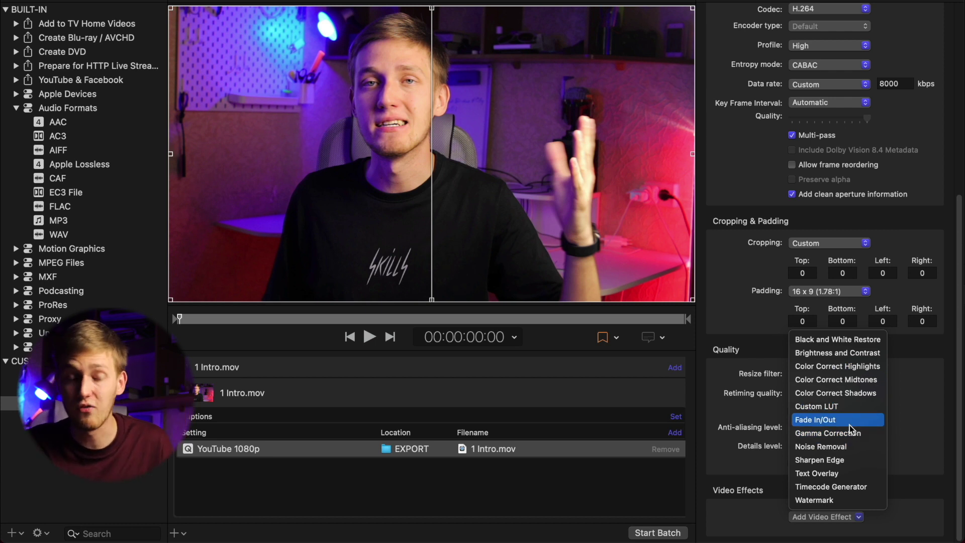
click(851, 488)
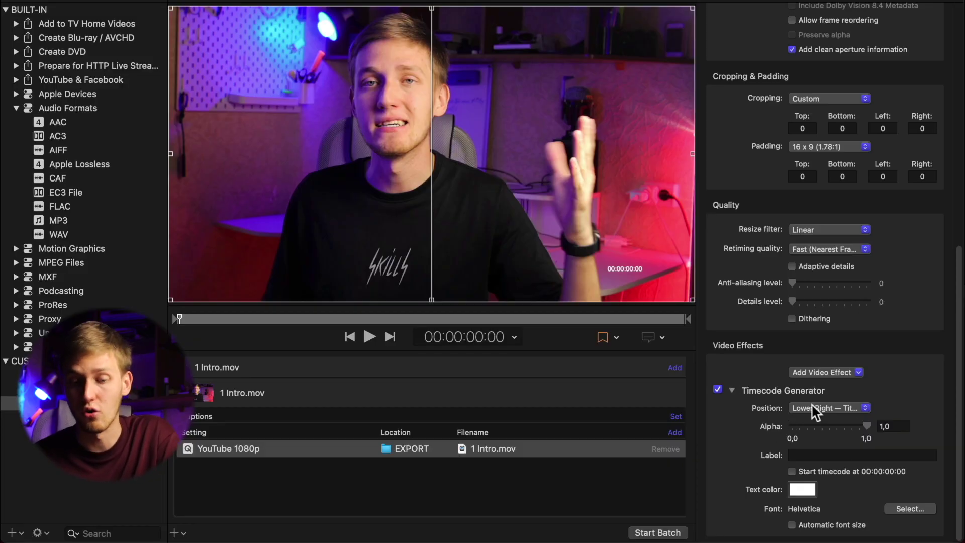
click(810, 413)
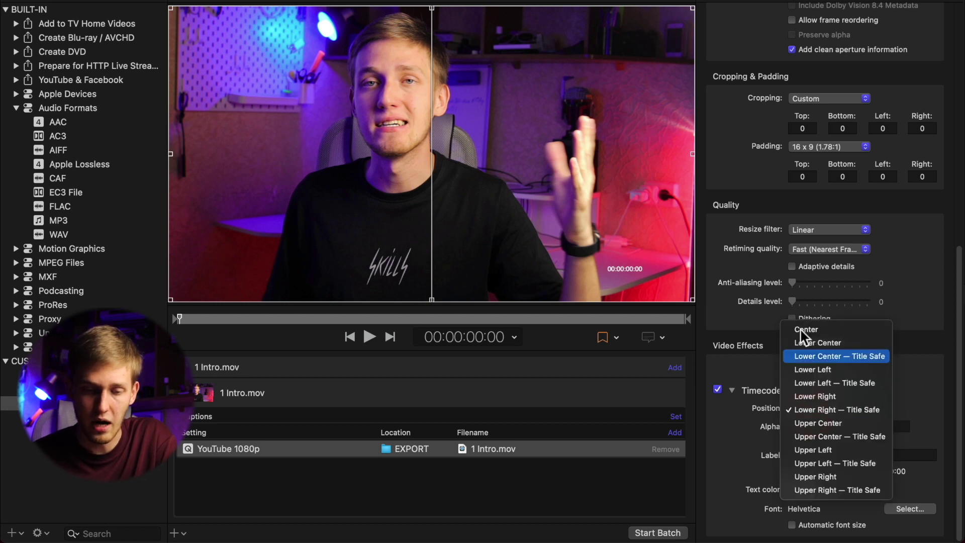
click(817, 344)
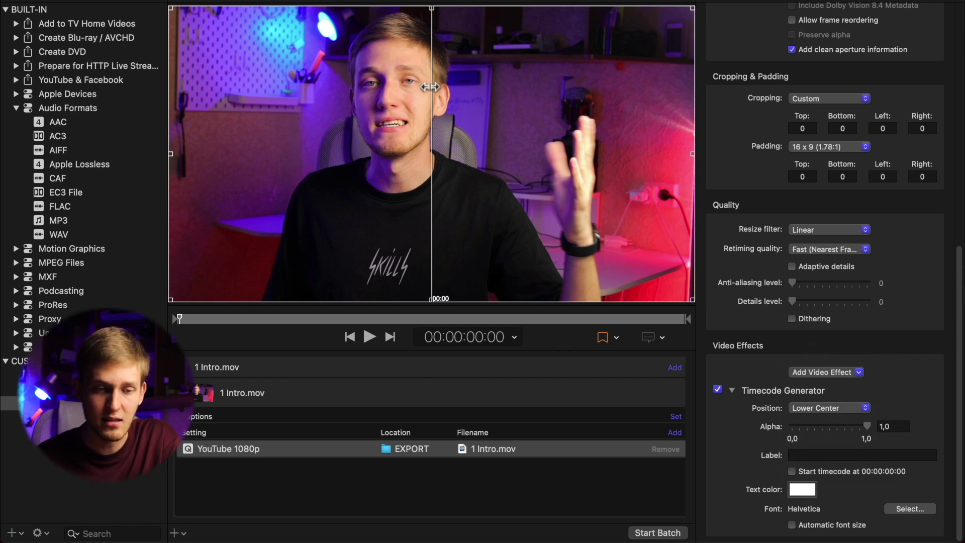
Compare the original and processed picture by shifting the preview's split line and toggling the comparison view off and on.
drag(430, 87, 213, 233)
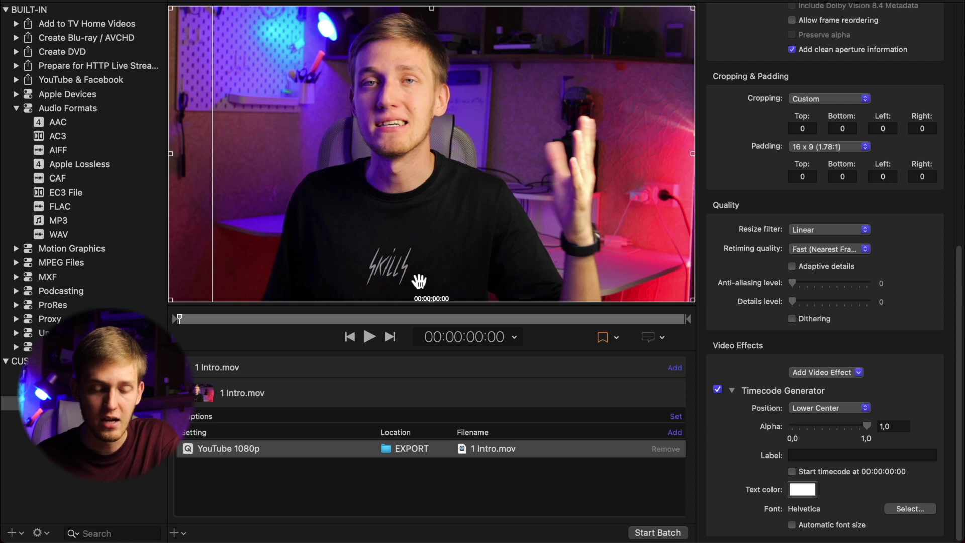
drag(214, 142, 431, 151)
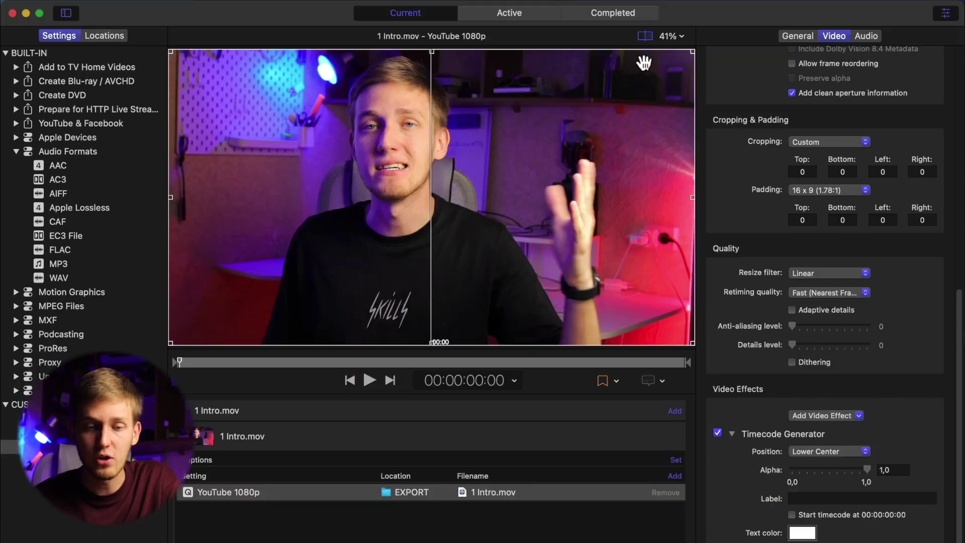
click(645, 36)
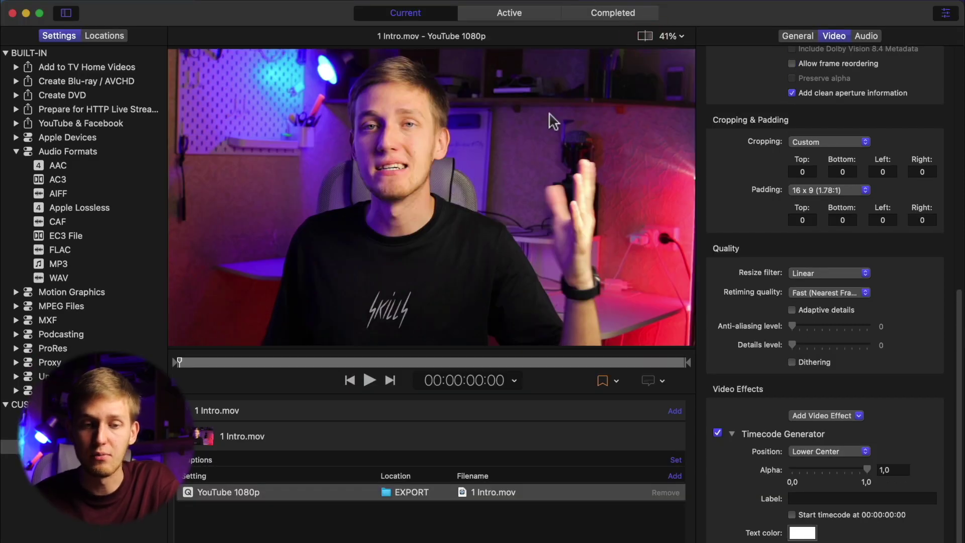
click(645, 37)
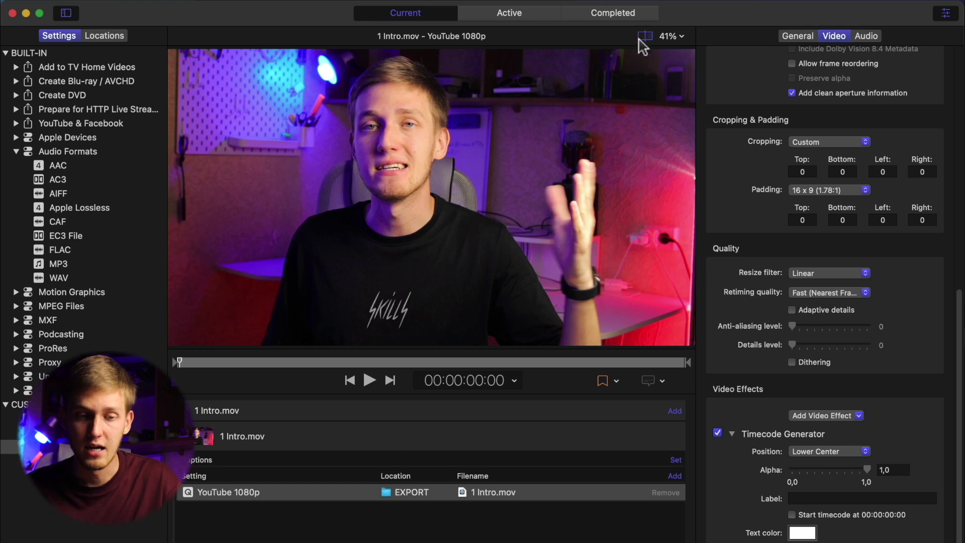
click(643, 37)
drag(430, 188, 292, 226)
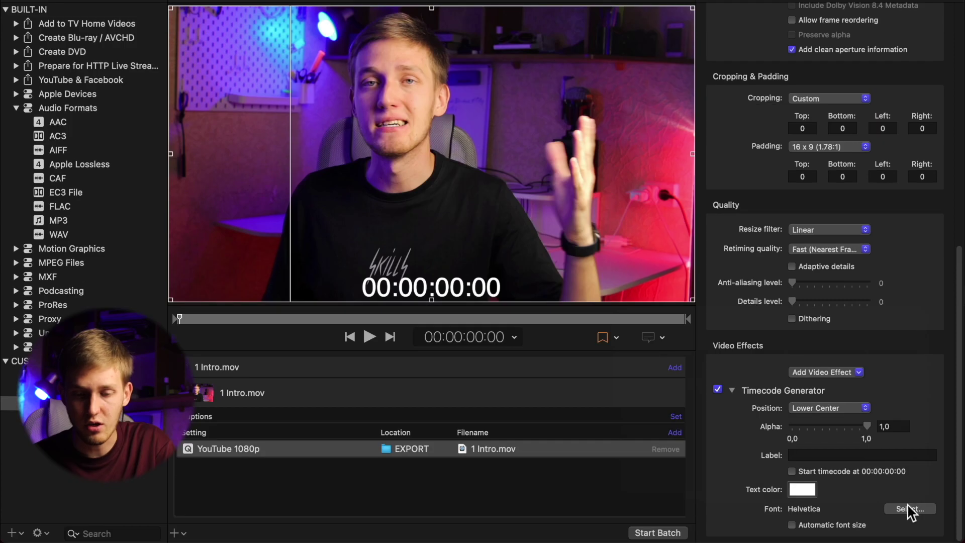
Set the Timecode Generator's Helvetica font size to 288.
click(908, 507)
click(879, 476)
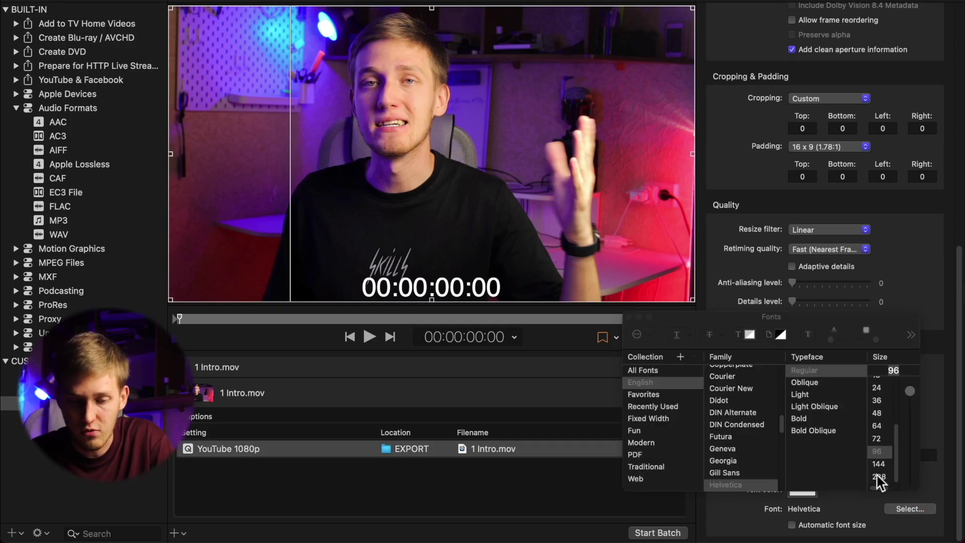
click(630, 318)
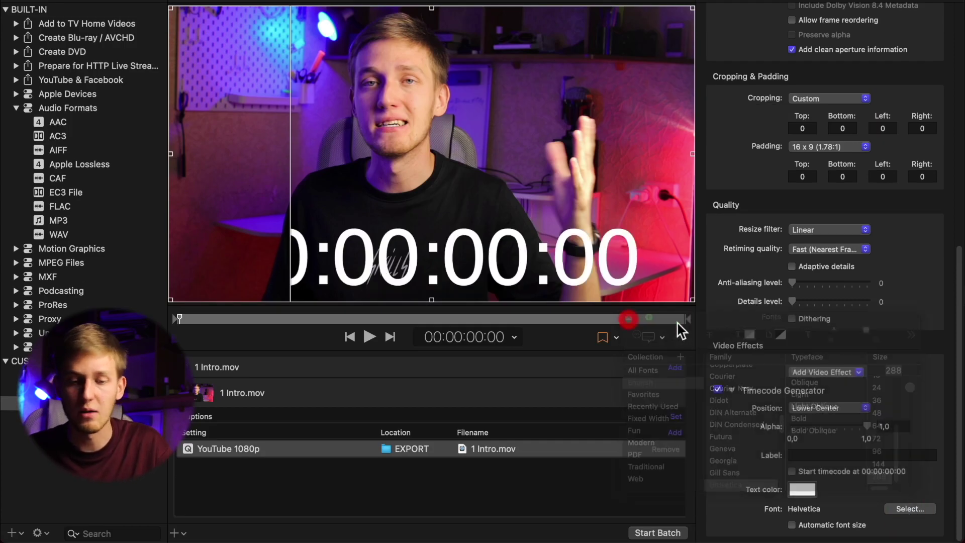
Add a Watermark video effect to the same output using the image Maxi Film LOGO.png.
click(828, 374)
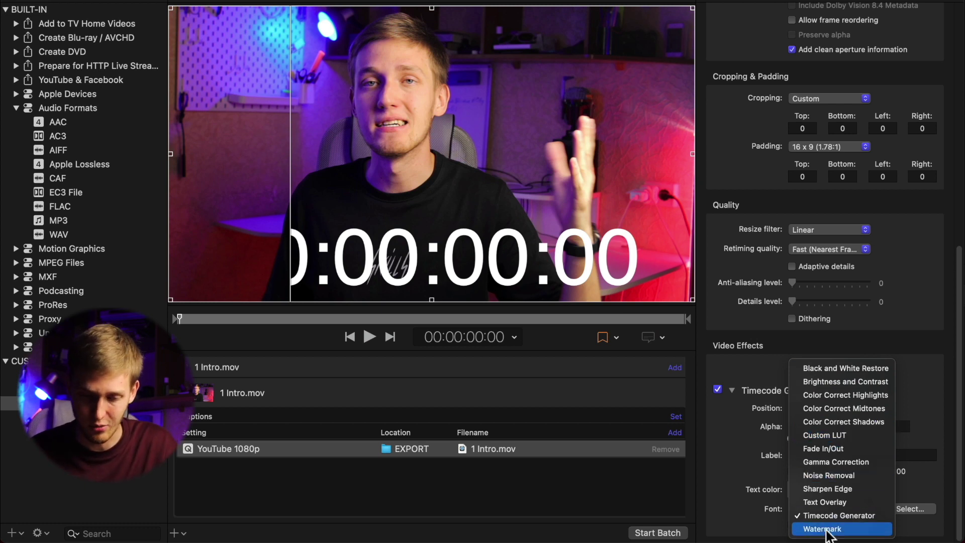
click(824, 529)
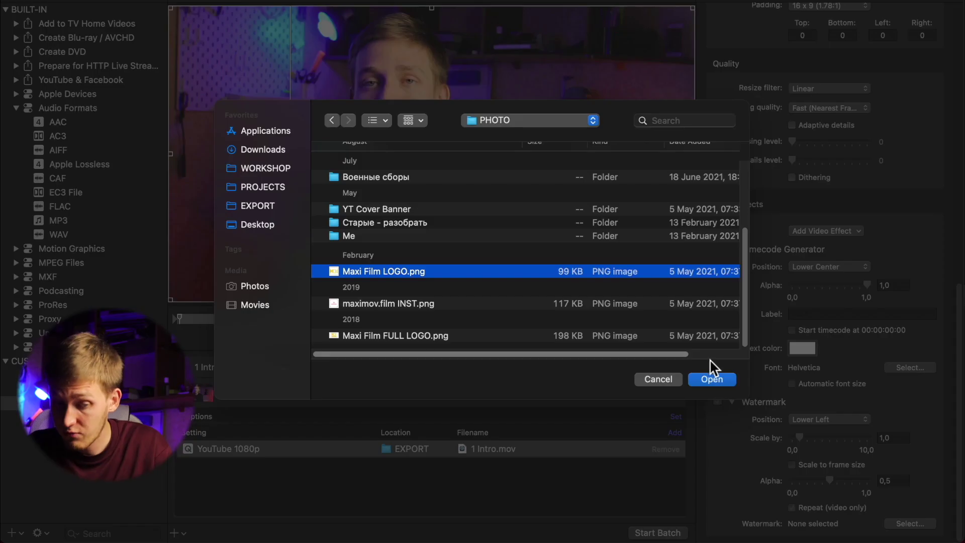
click(711, 380)
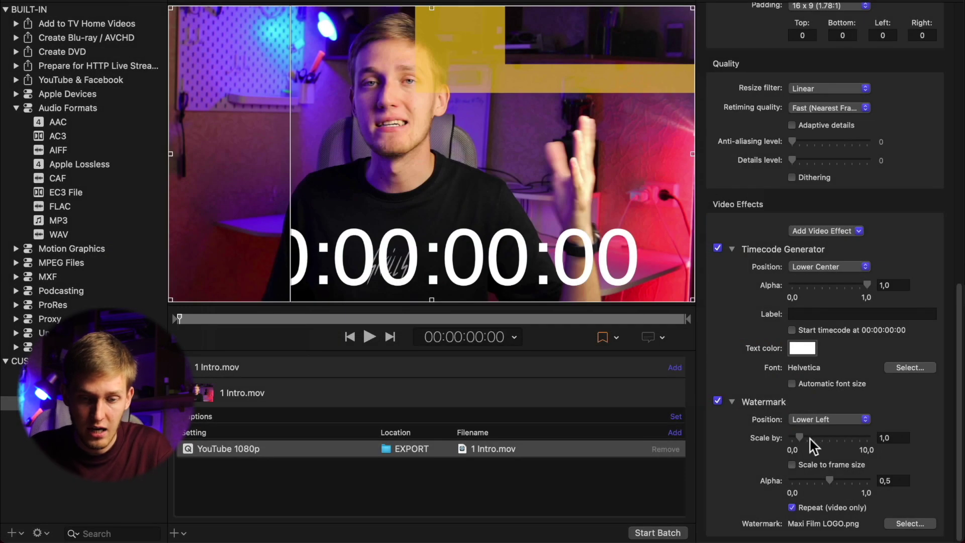
Position the watermark at Center with scale 0,66 and alpha 0,1, and compare it with the original picture.
click(824, 420)
click(831, 382)
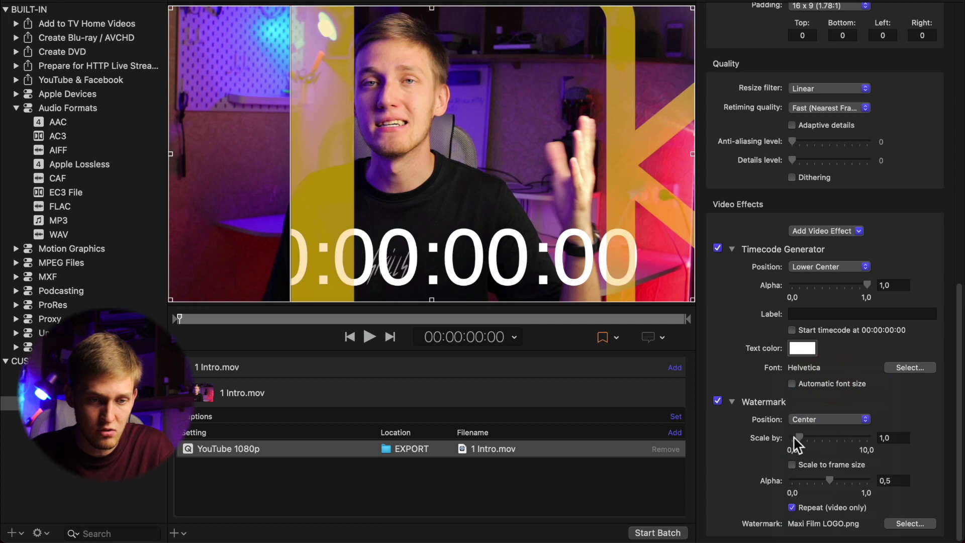
drag(800, 440, 796, 440)
drag(810, 481, 801, 482)
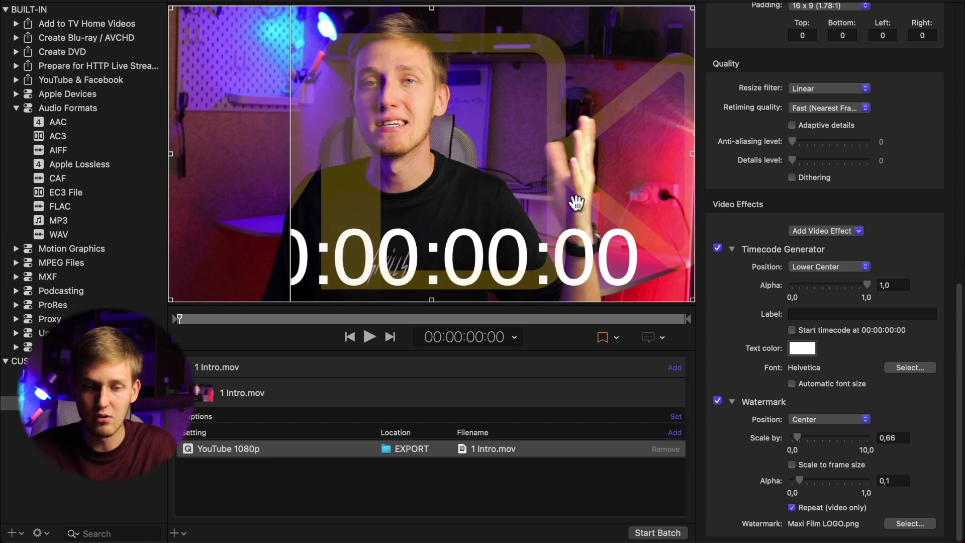
drag(291, 104, 476, 106)
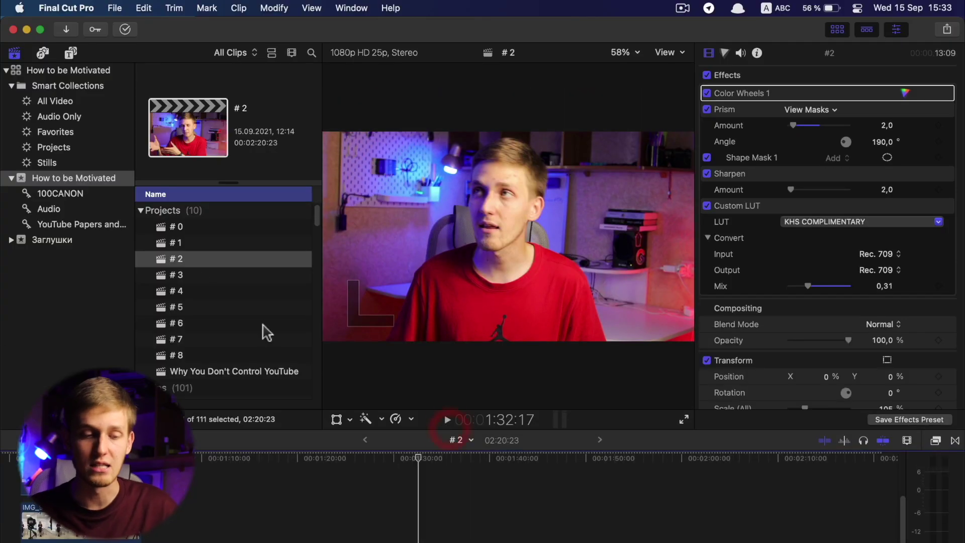
Switch to Final Cut Pro and send project # 2 to Compressor as a new batch.
click(183, 274)
click(182, 258)
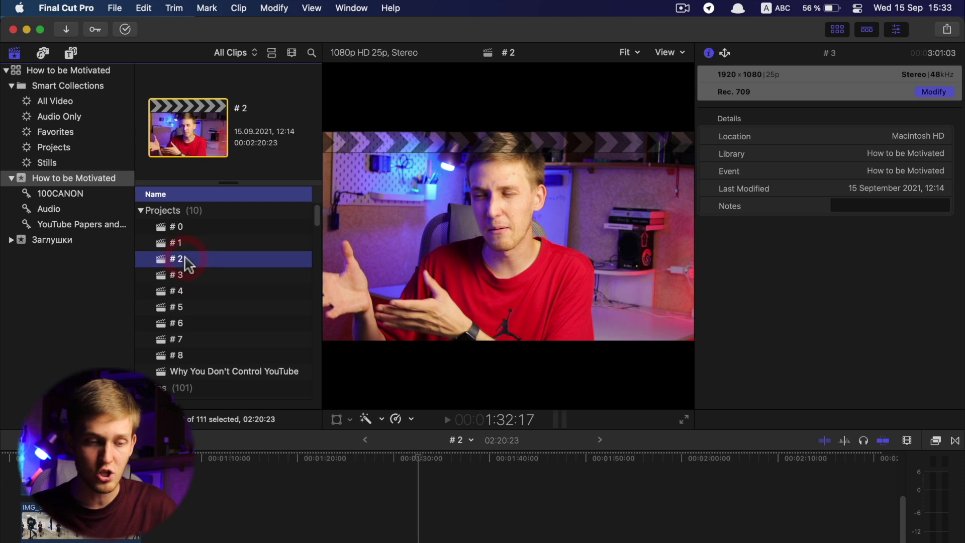
click(119, 8)
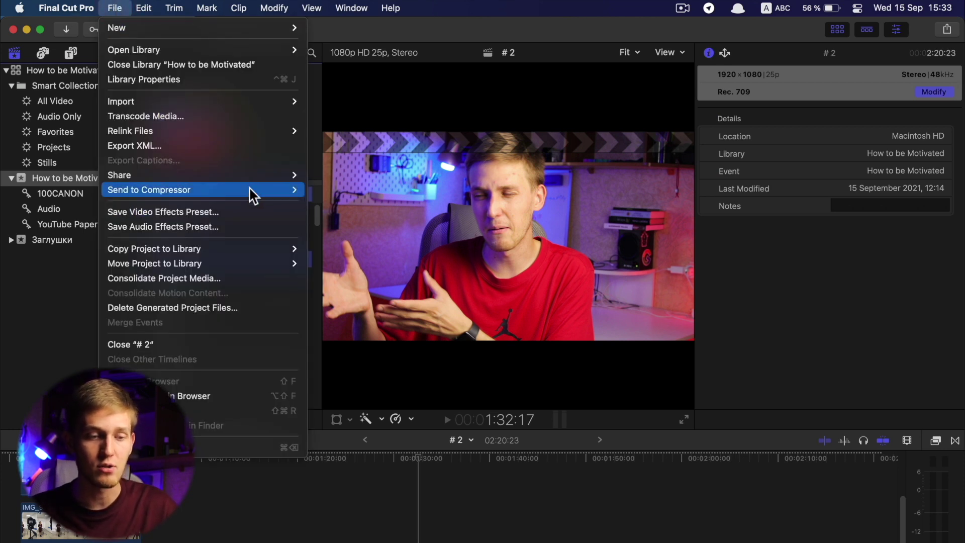
mouse_move(252, 190)
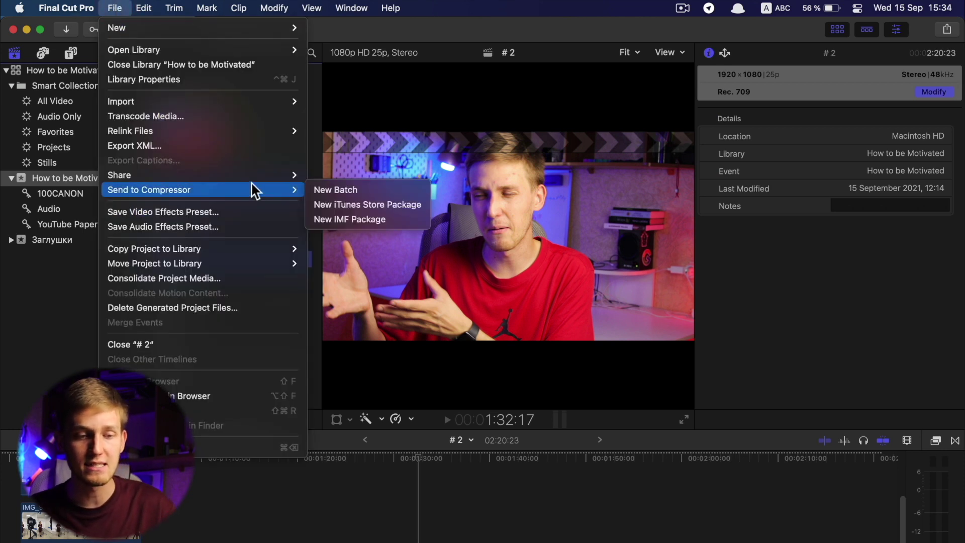
click(337, 191)
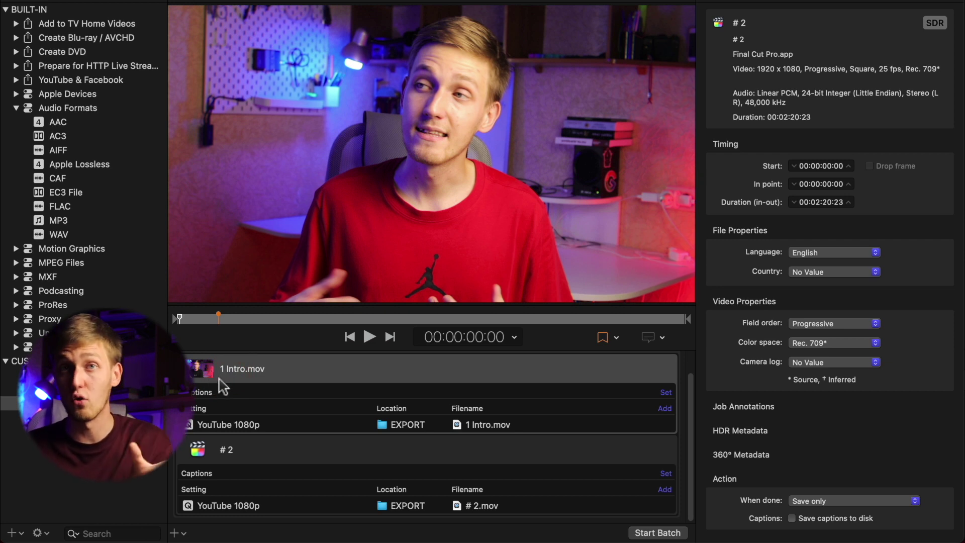
Start the batch containing 1 Intro.mov and # 2, and inspect both jobs while they are processing.
click(218, 382)
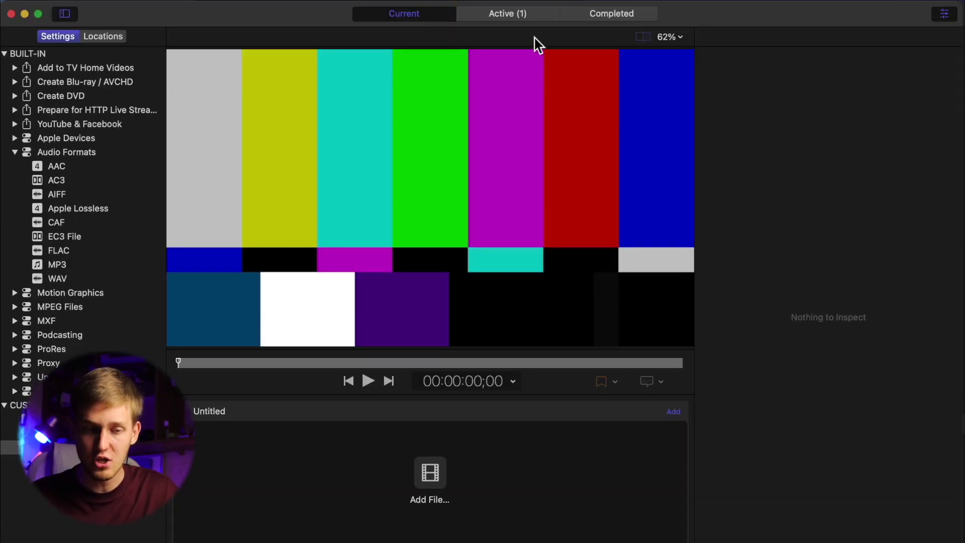
click(523, 17)
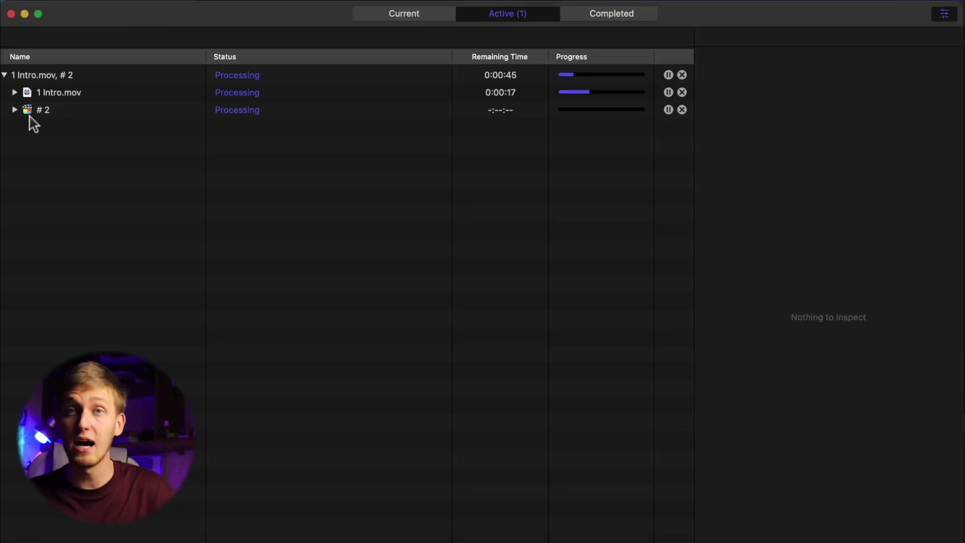
click(49, 110)
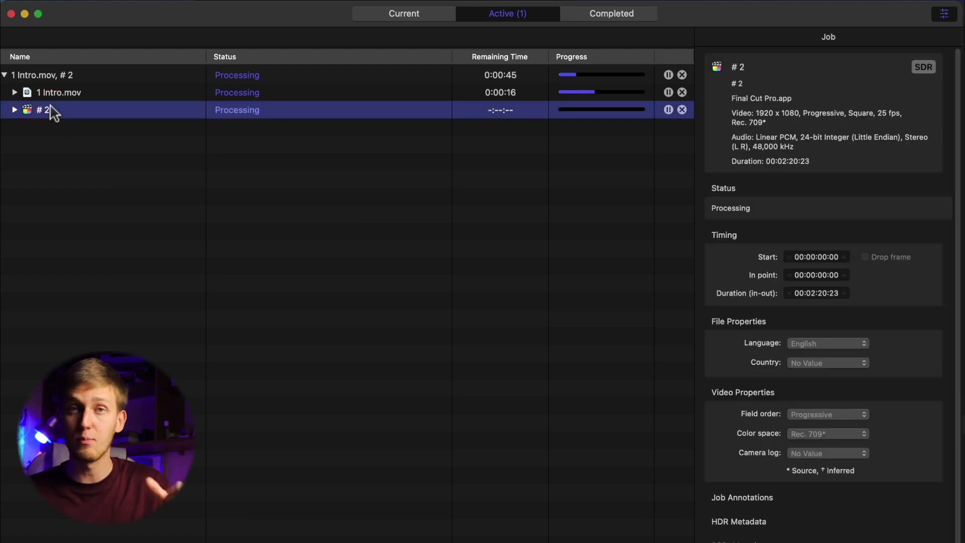
click(62, 93)
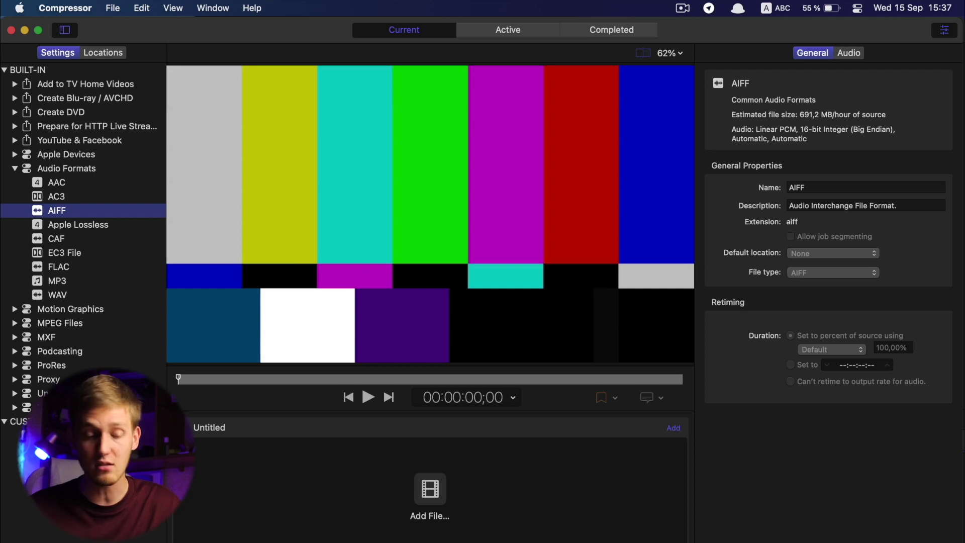
Switch to Final Cut Pro and open the export destinations in its preferences.
key(ctrl+Up)
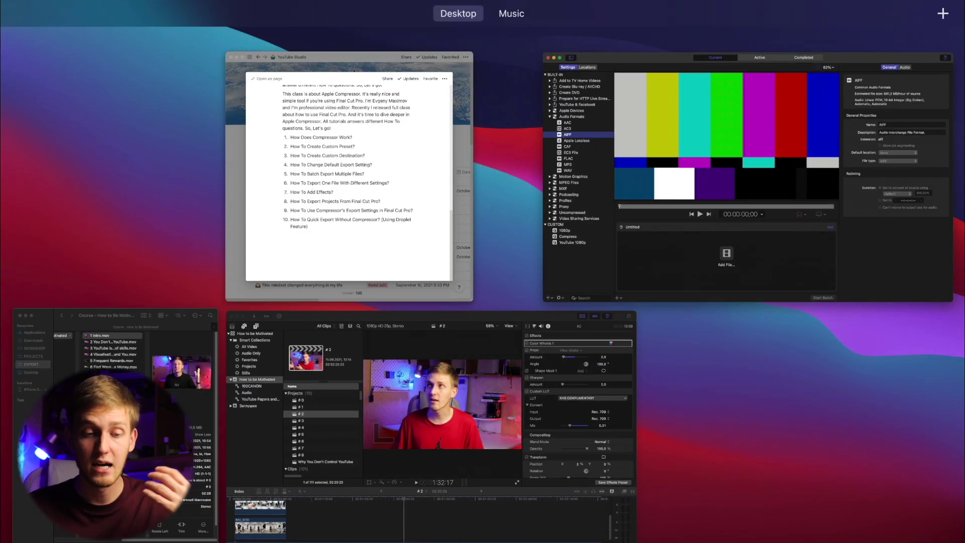
click(327, 474)
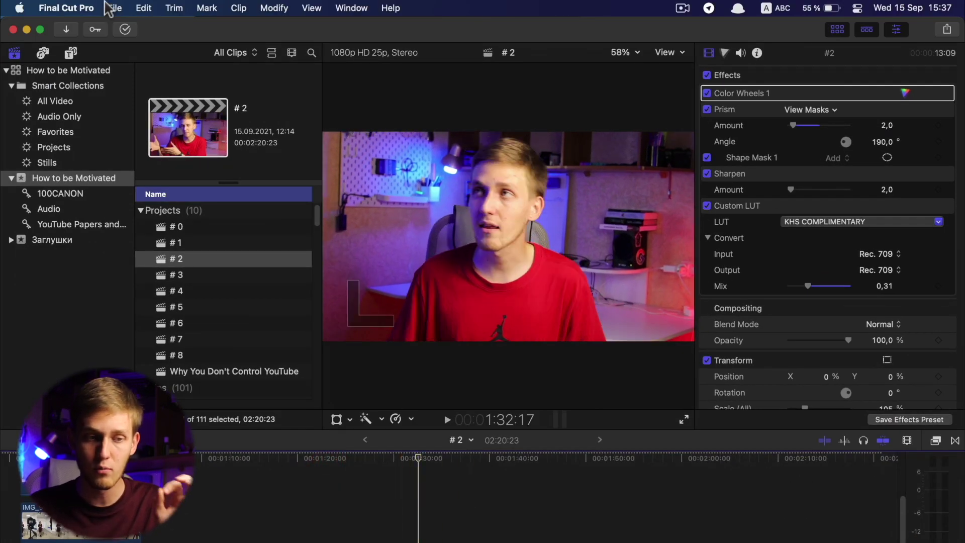
click(73, 7)
mouse_move(92, 66)
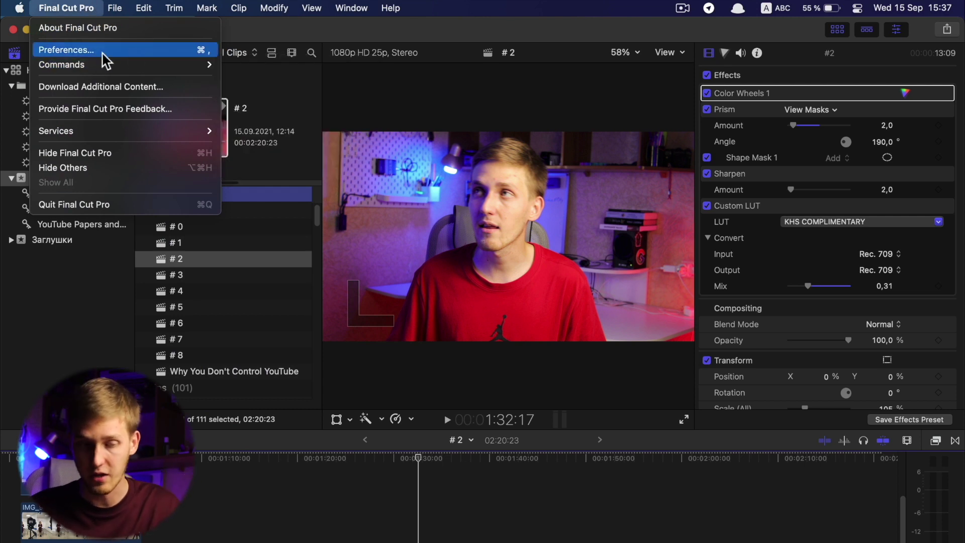
click(157, 53)
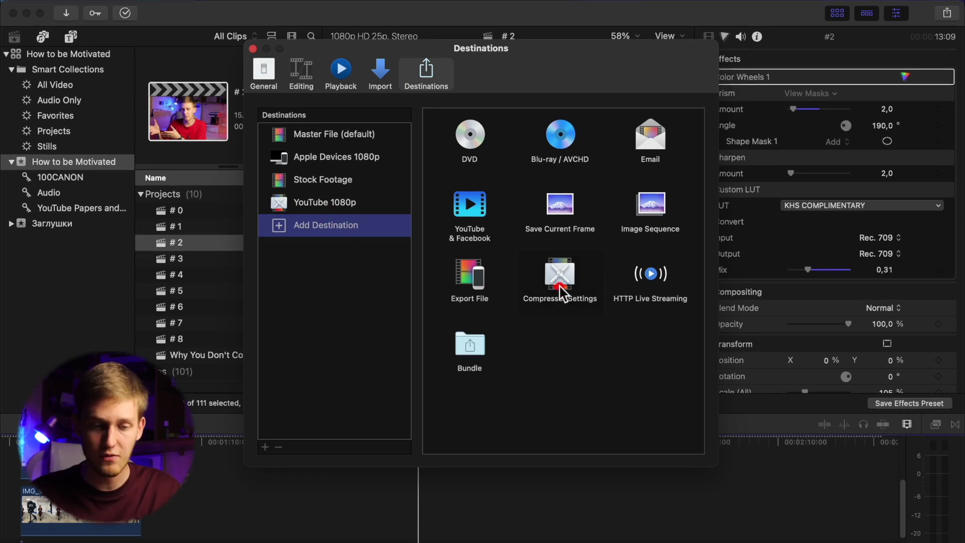
Add a Compressor Settings destination that uses the custom 1080p setting.
click(561, 281)
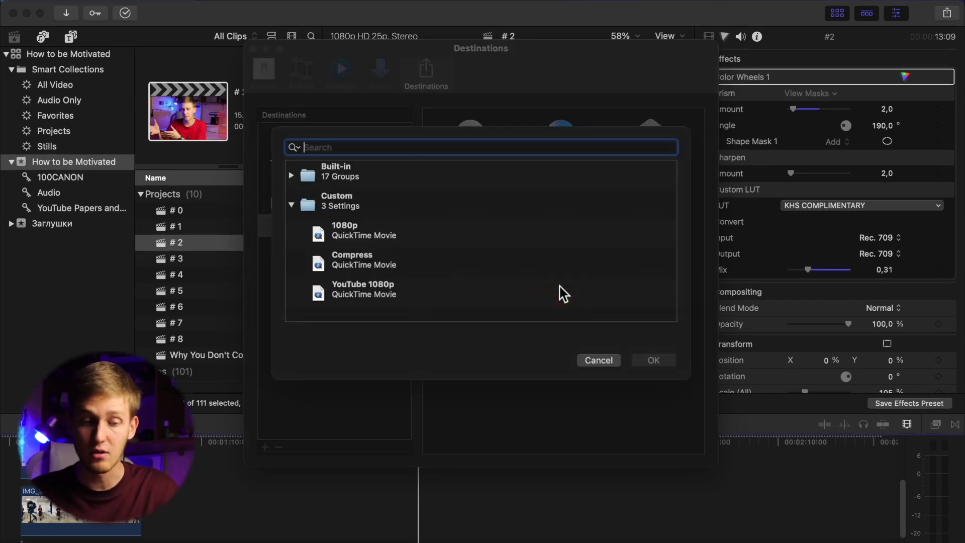
click(291, 174)
scroll(373, 258, down, 10)
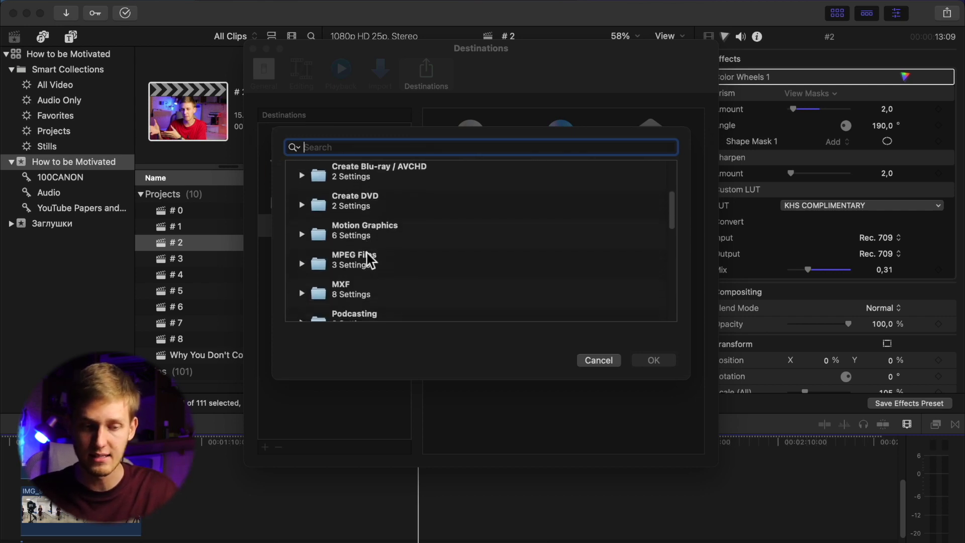
scroll(372, 258, up, 10)
click(291, 174)
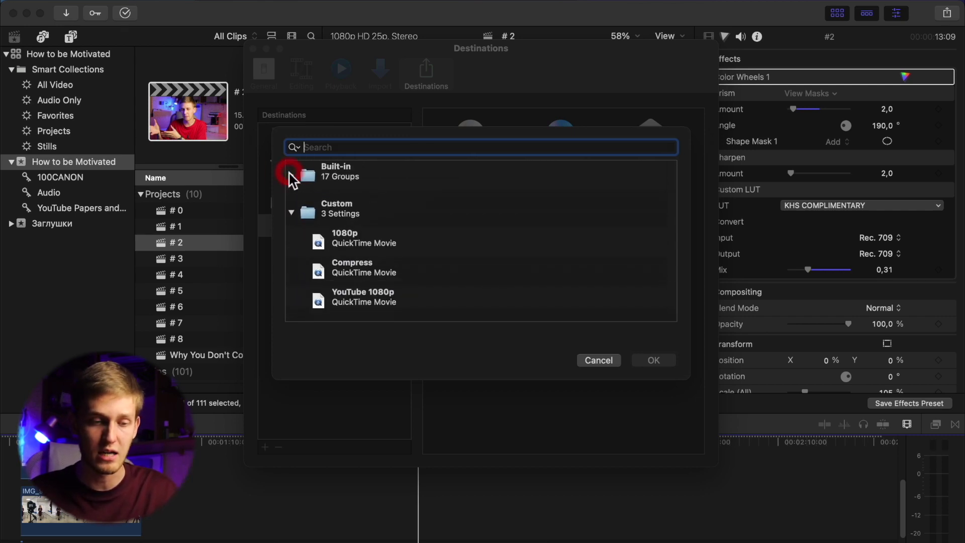
click(330, 233)
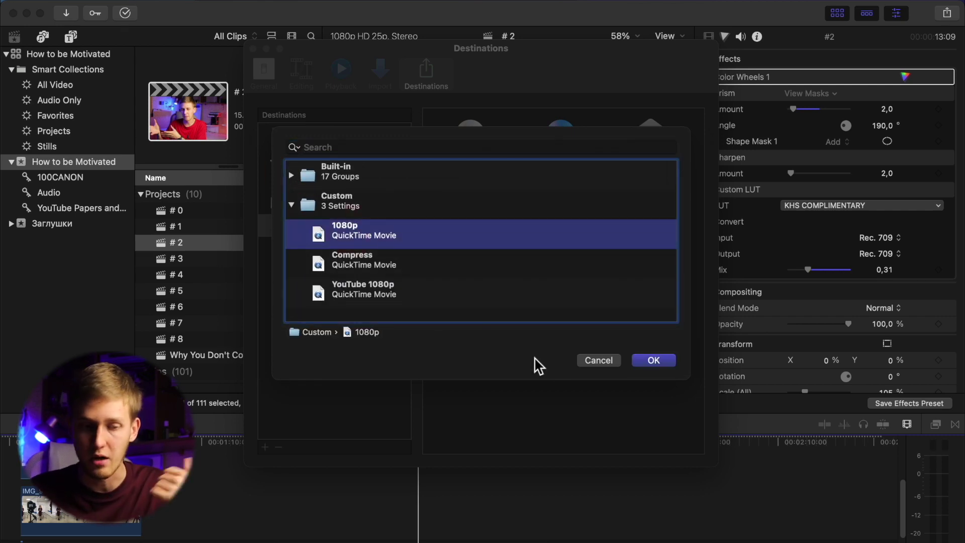
click(648, 361)
Compare the 1080p and YouTube 1080p destinations, check that the 1080p setting can be changed, and close the preferences.
click(366, 231)
click(371, 202)
click(365, 227)
click(369, 203)
click(367, 222)
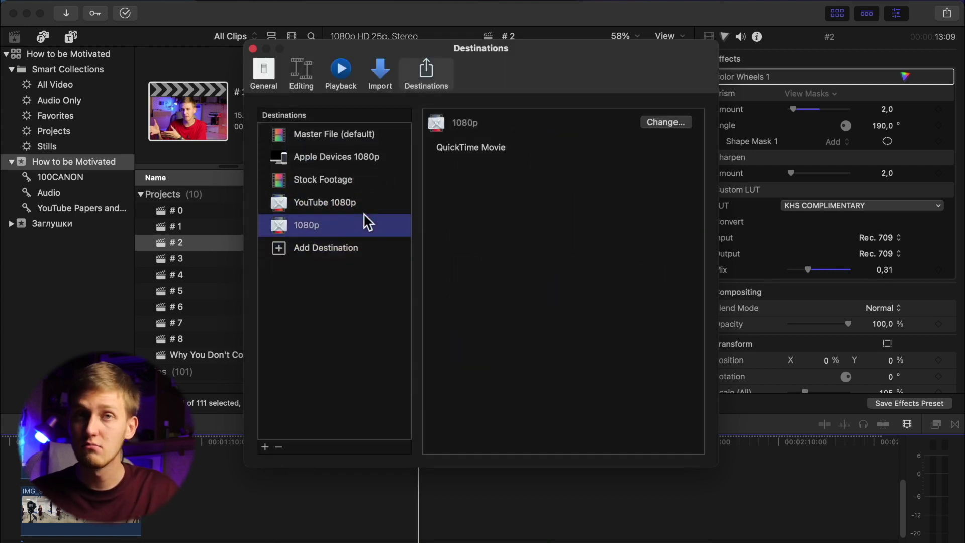
click(673, 125)
click(596, 358)
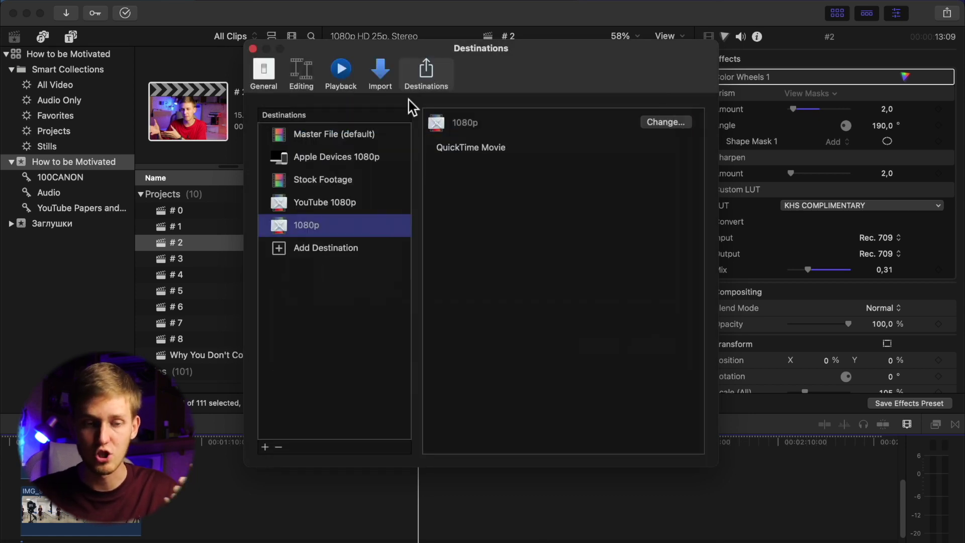
click(253, 48)
Export project # 2 with the 1080p destination as # 2.mov into the EXPORT folder and expand its sharing progress in the background tasks.
click(948, 15)
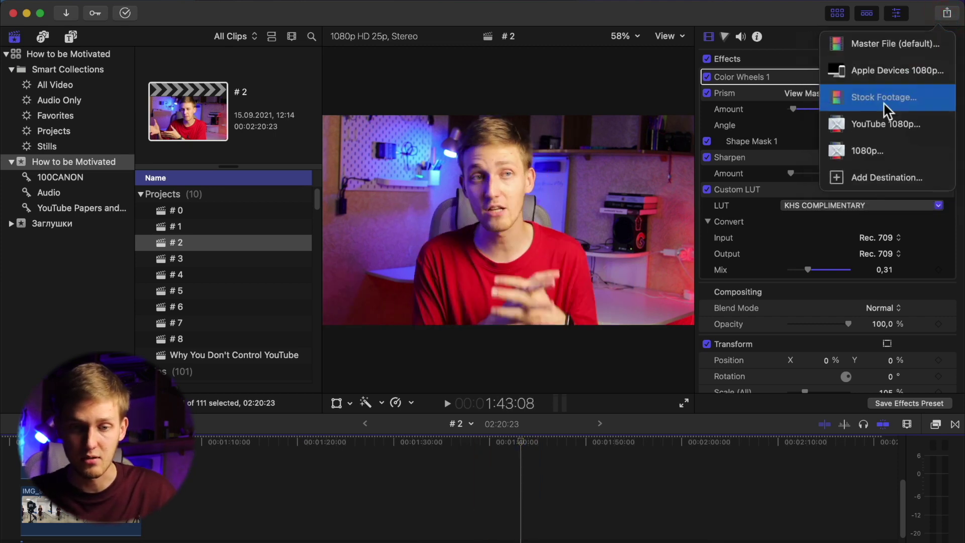
click(873, 159)
click(511, 109)
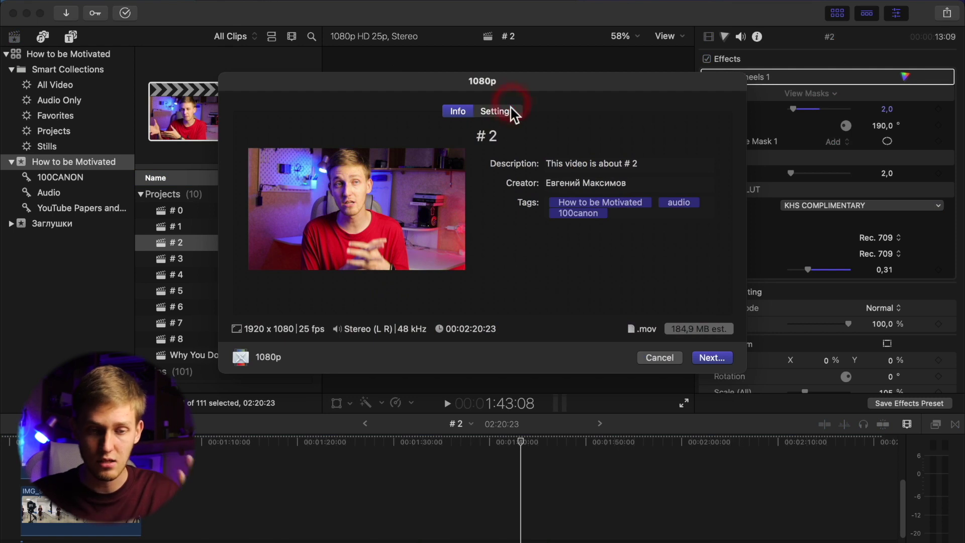
click(444, 110)
click(712, 358)
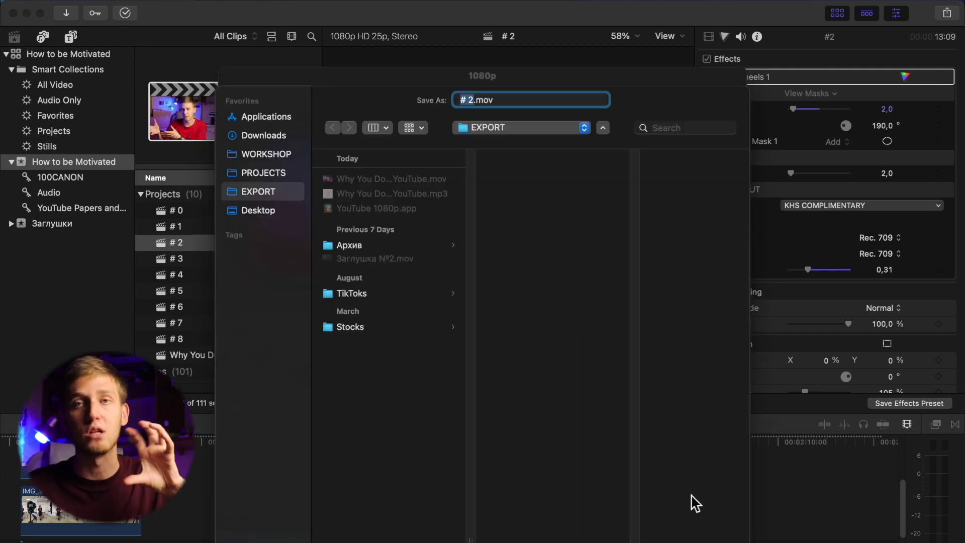
key(Return)
click(125, 13)
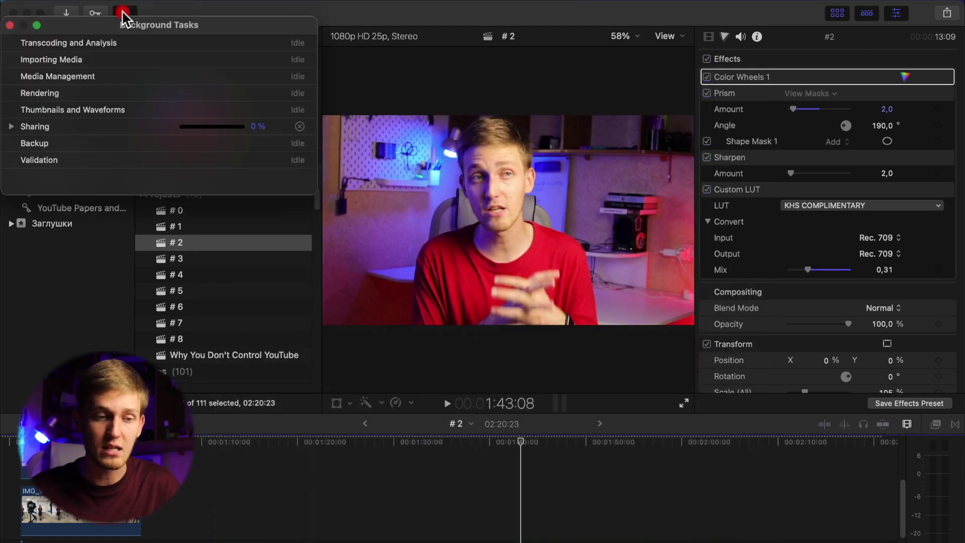
click(11, 127)
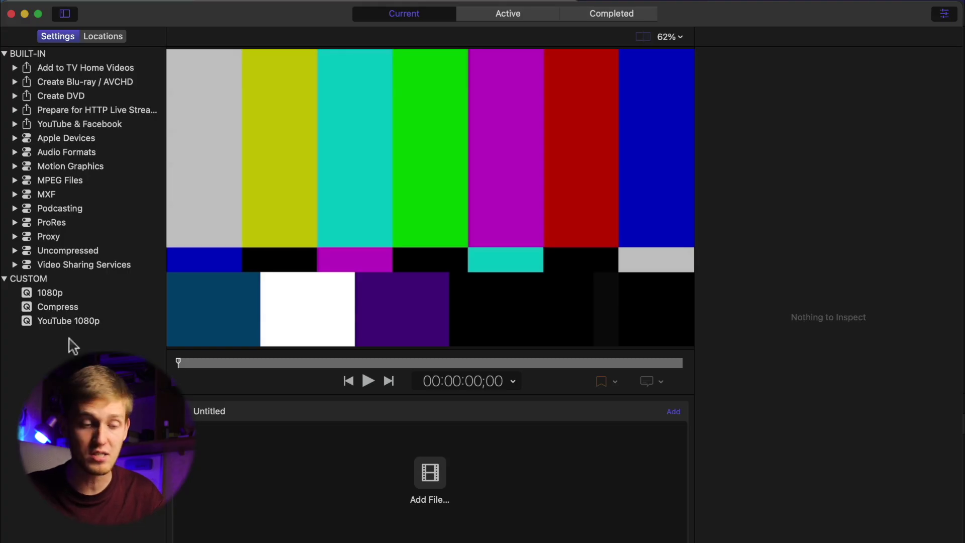
click(75, 321)
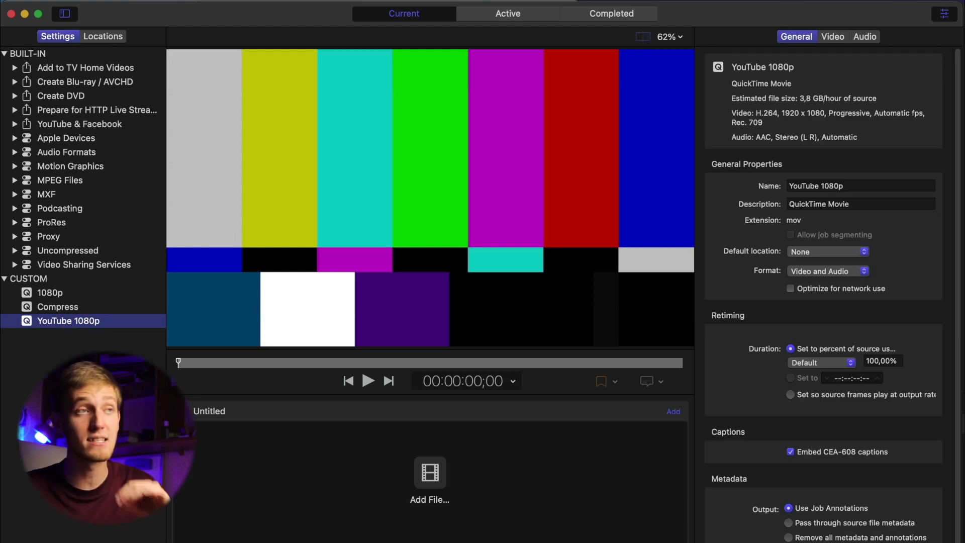
right_click(61, 320)
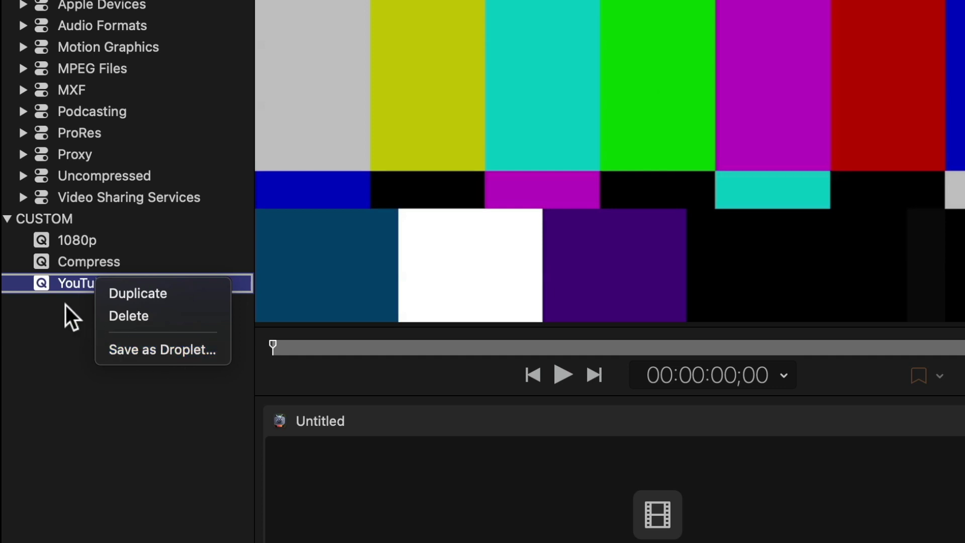
click(52, 242)
right_click(59, 242)
click(88, 237)
Save the custom 1080p setting as a droplet named 1080p.app on the Desktop, with EXPORT as its output location.
right_click(74, 243)
click(152, 311)
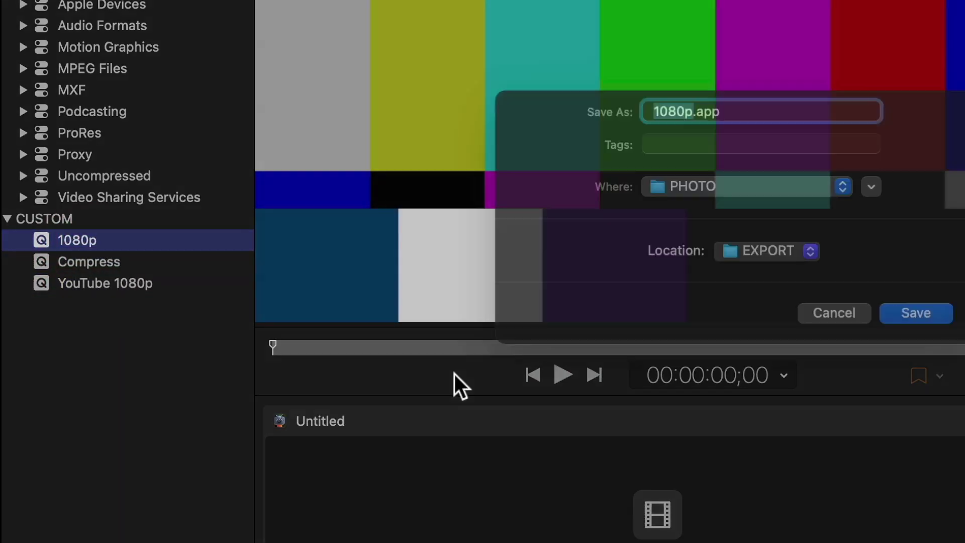
click(755, 209)
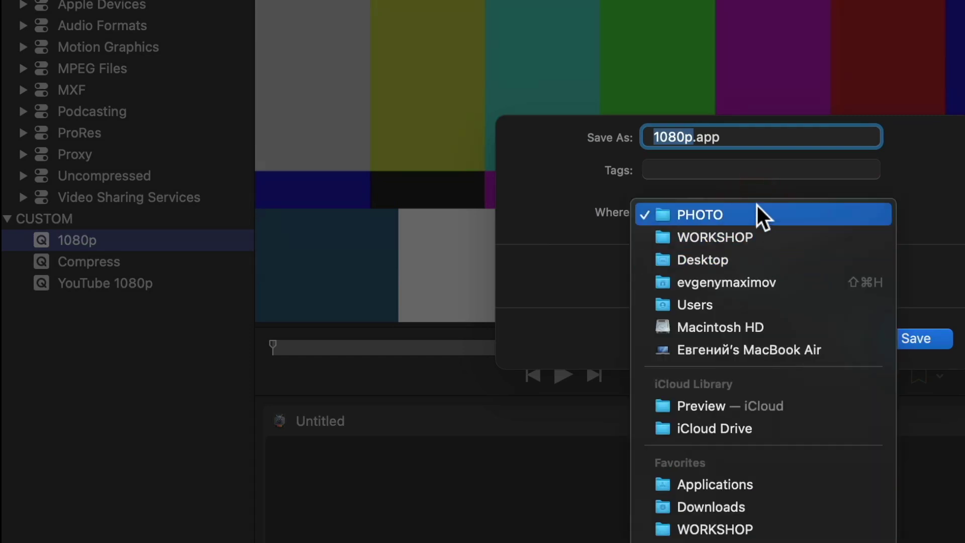
click(622, 194)
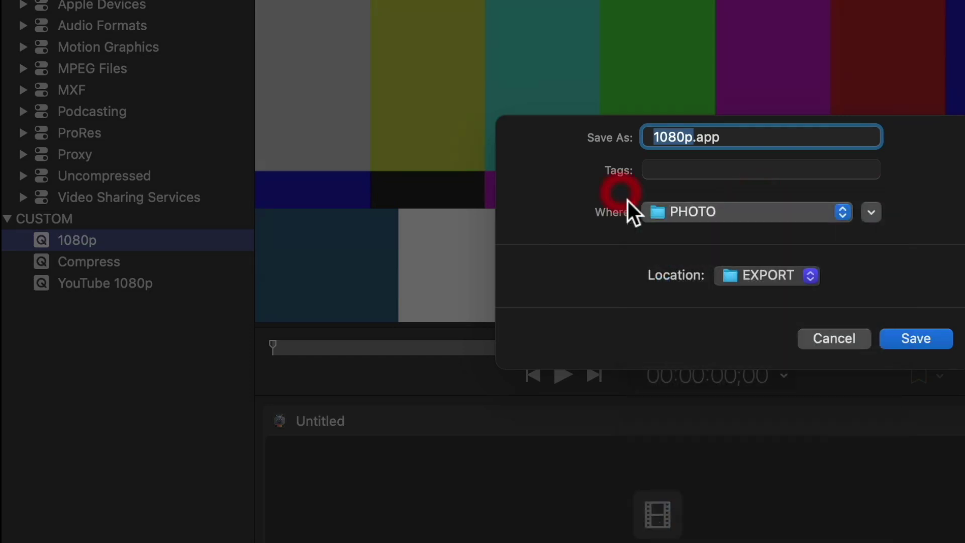
click(738, 218)
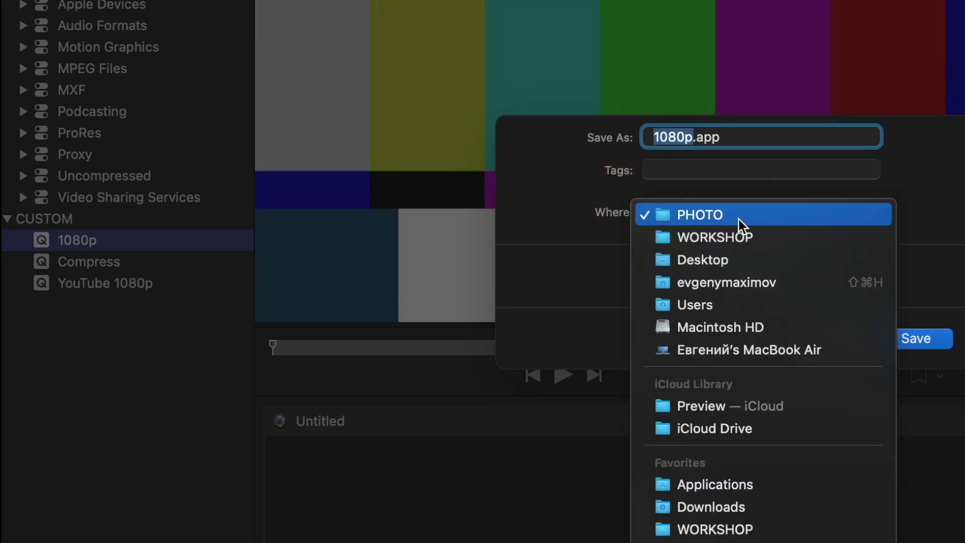
click(755, 258)
click(916, 338)
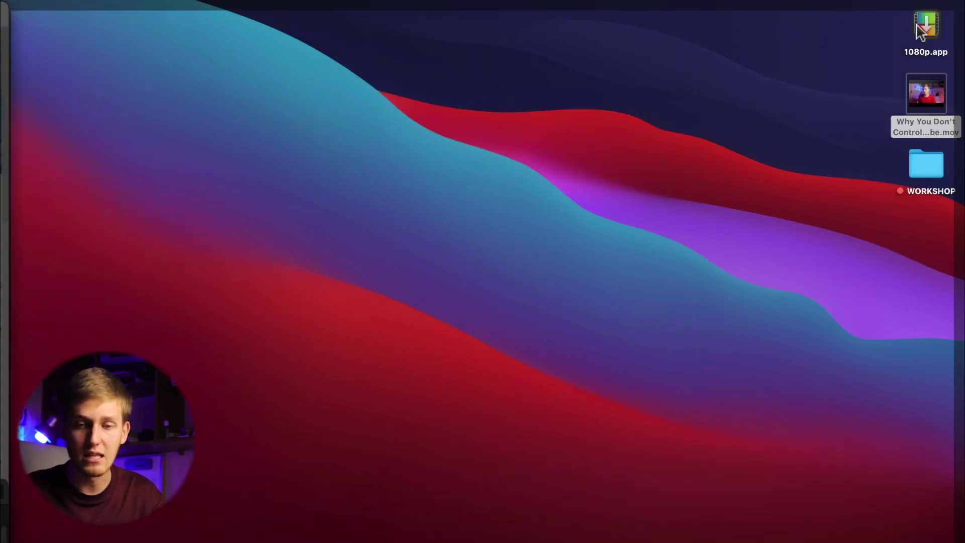
Open the 1080p.app droplet from the desktop and add Why You Don't Control YouTube.mov to it.
click(921, 31)
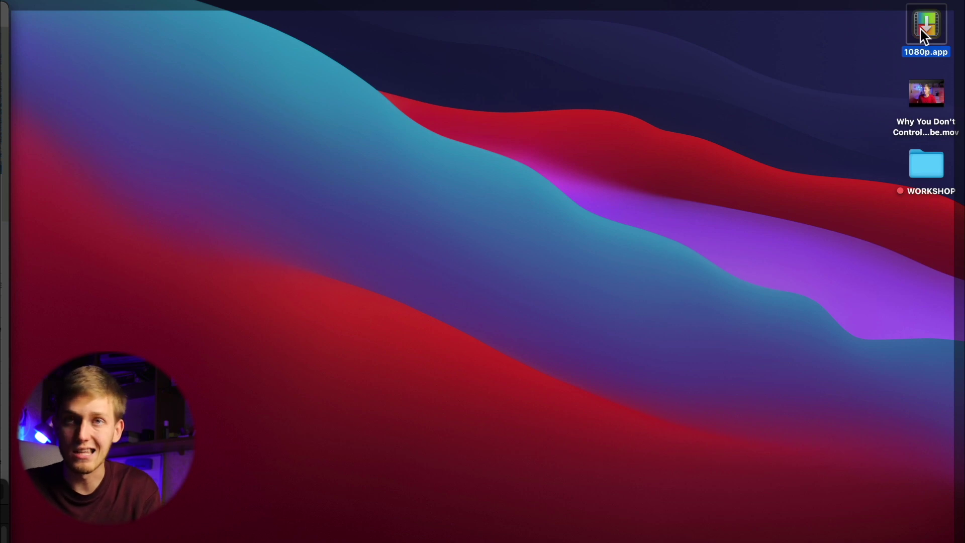
double_click(925, 25)
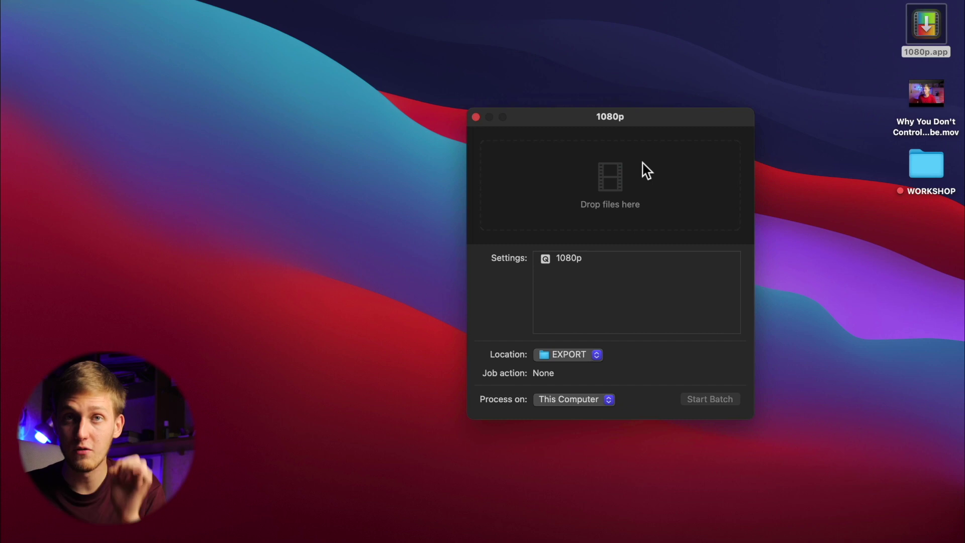
drag(936, 92, 681, 168)
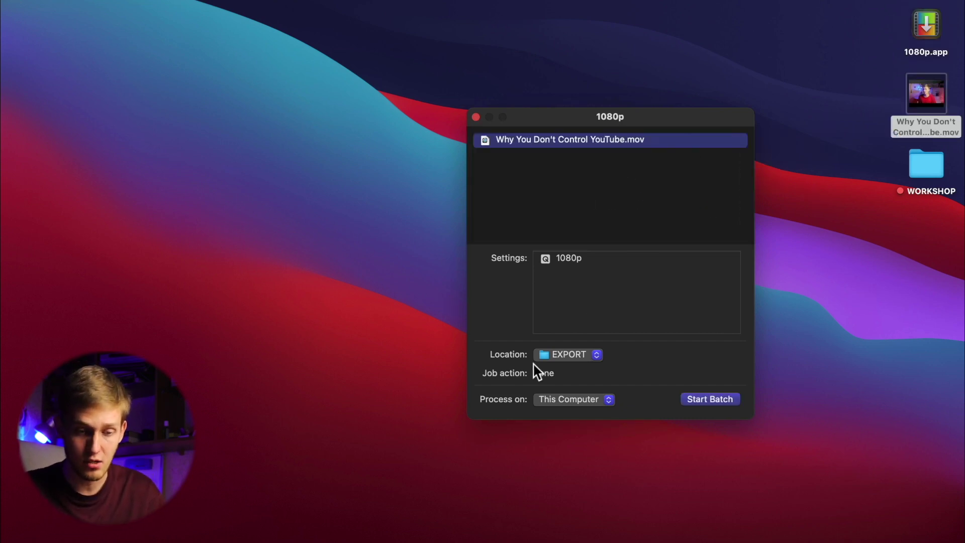
Review the droplet's location and processing options, keep EXPORT and This Computer, and start the batch.
click(563, 356)
click(516, 351)
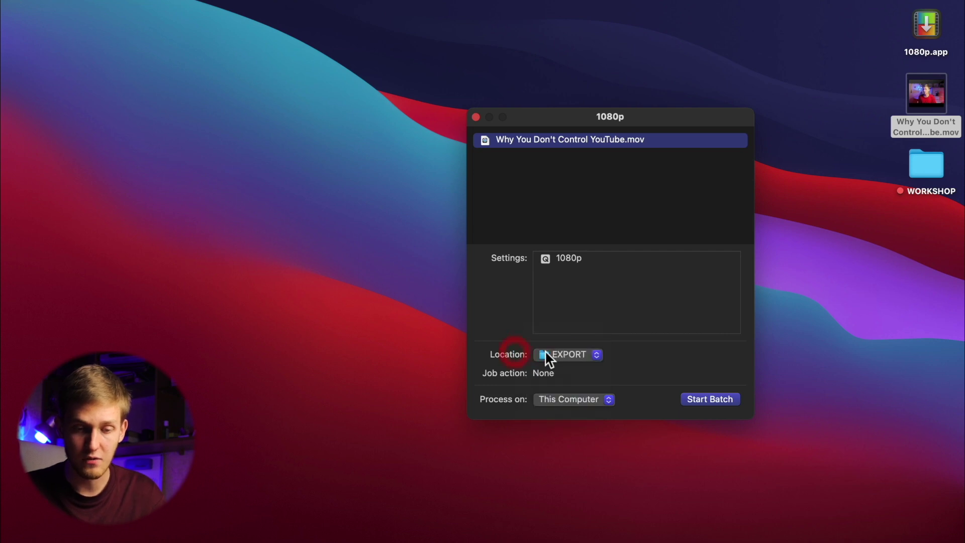
click(609, 399)
click(599, 399)
click(707, 399)
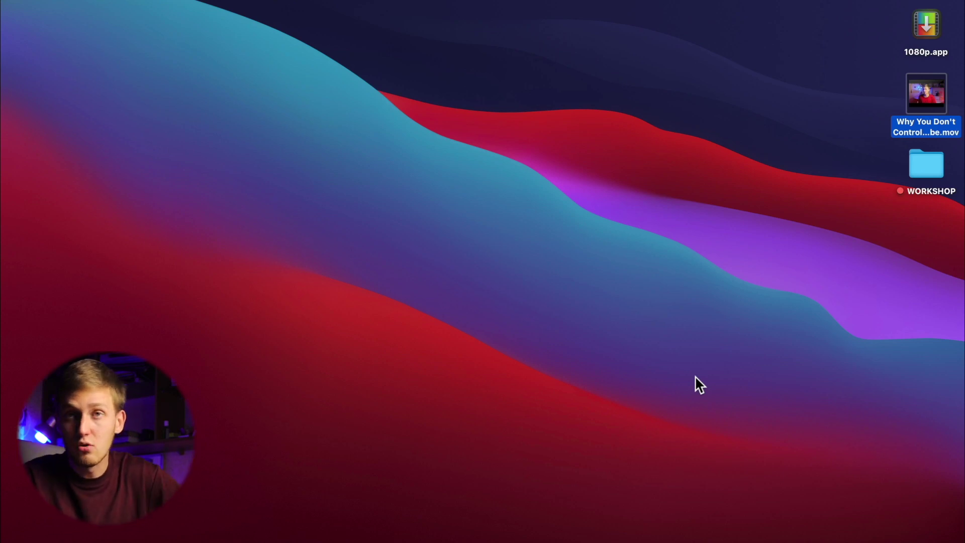
click(925, 163)
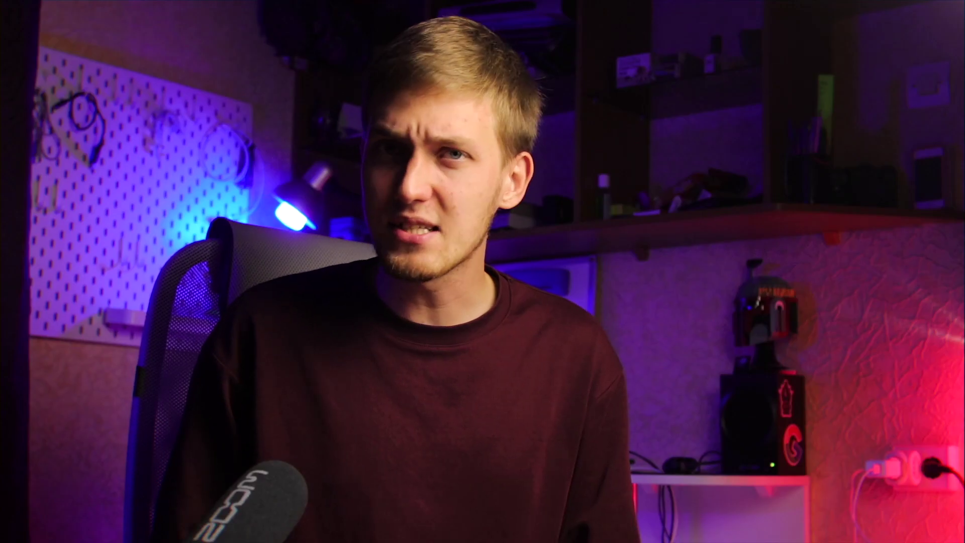